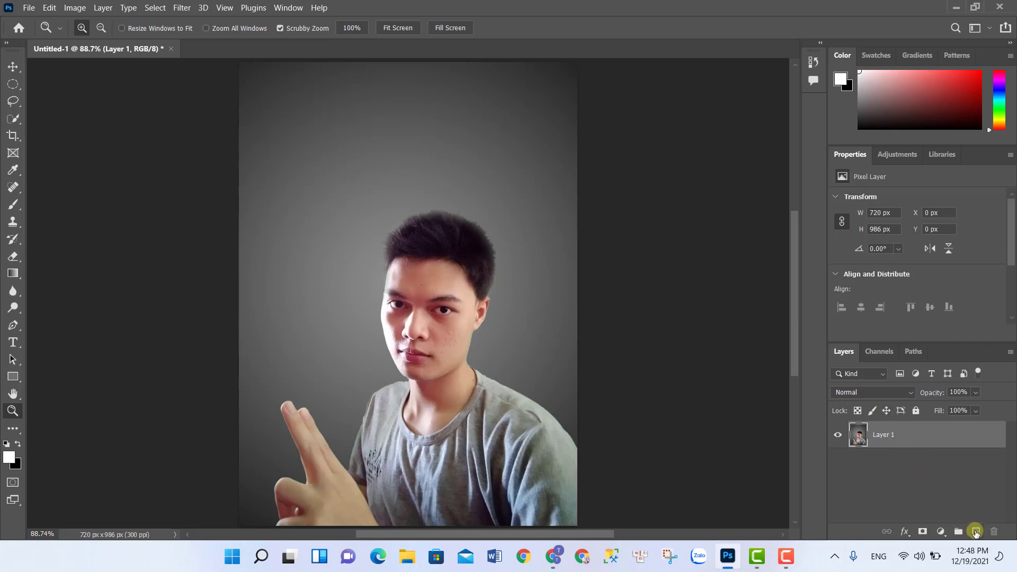
- Add an empty layer, paint a test brush stroke above the head, then undo it
click(976, 531)
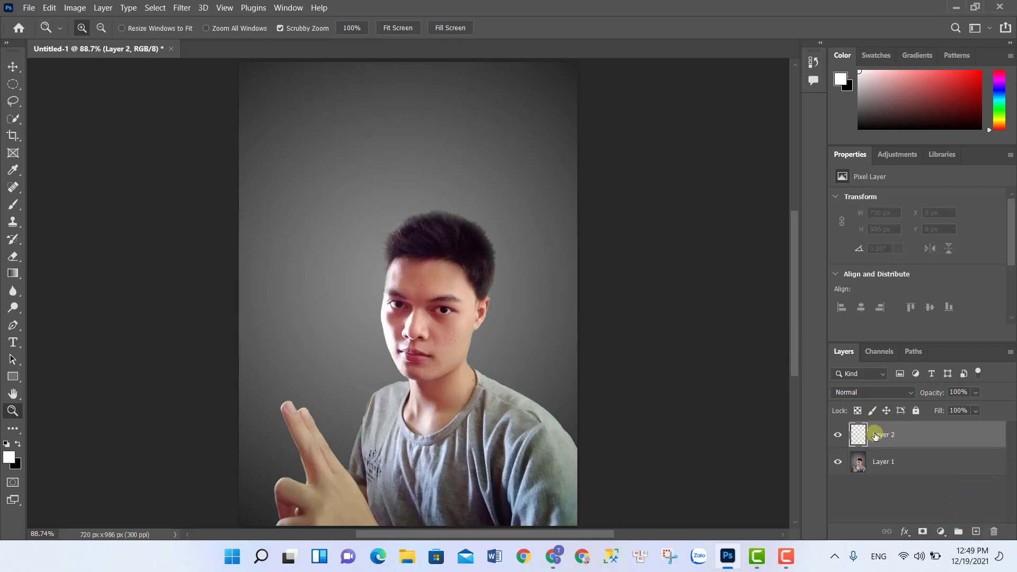
click(13, 204)
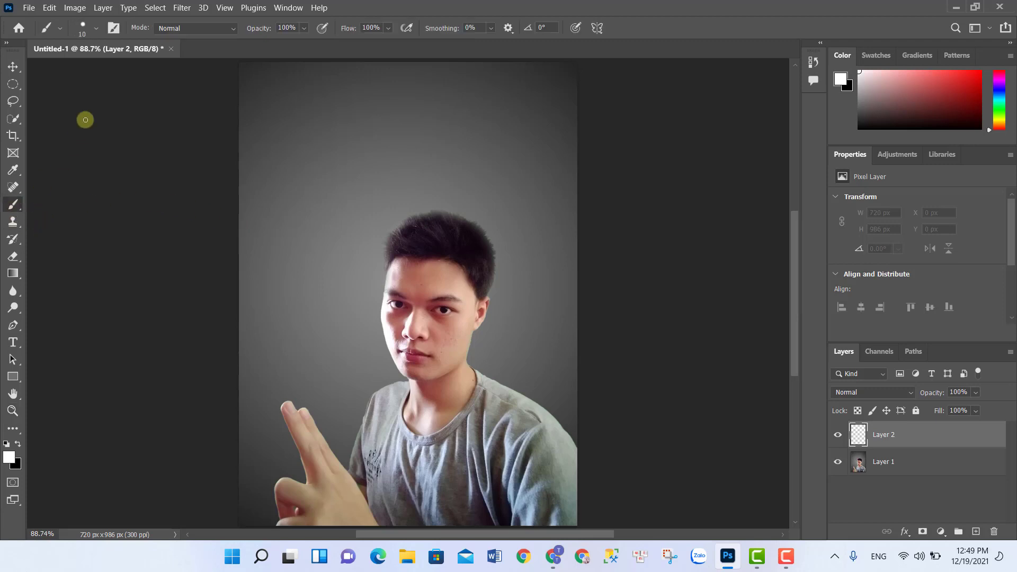
click(96, 28)
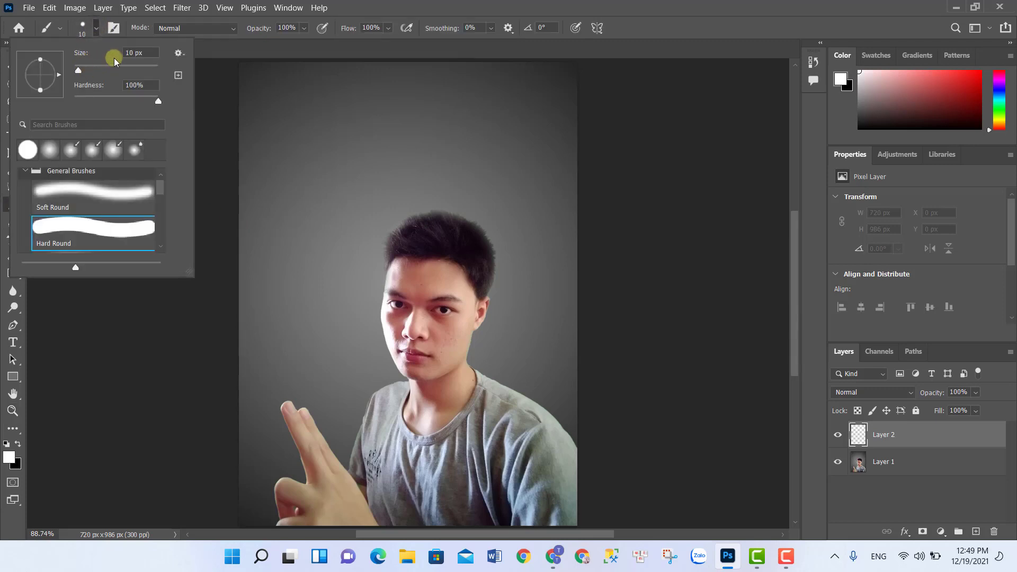
click(337, 164)
drag(332, 200, 339, 140)
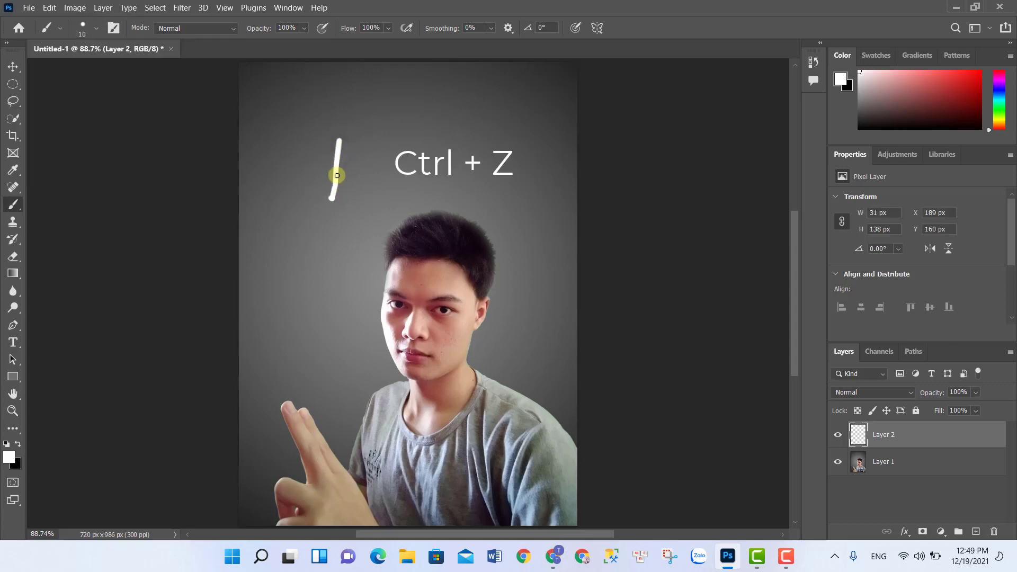
key(ctrl+z)
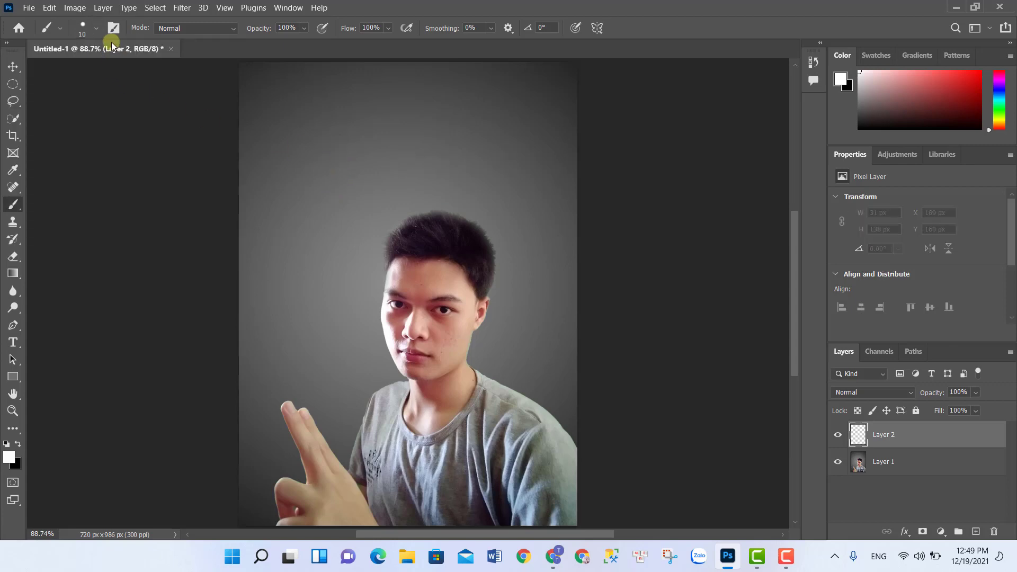
- Set the brush to a Hard Round tip, 10 px at 100% hardness
click(96, 32)
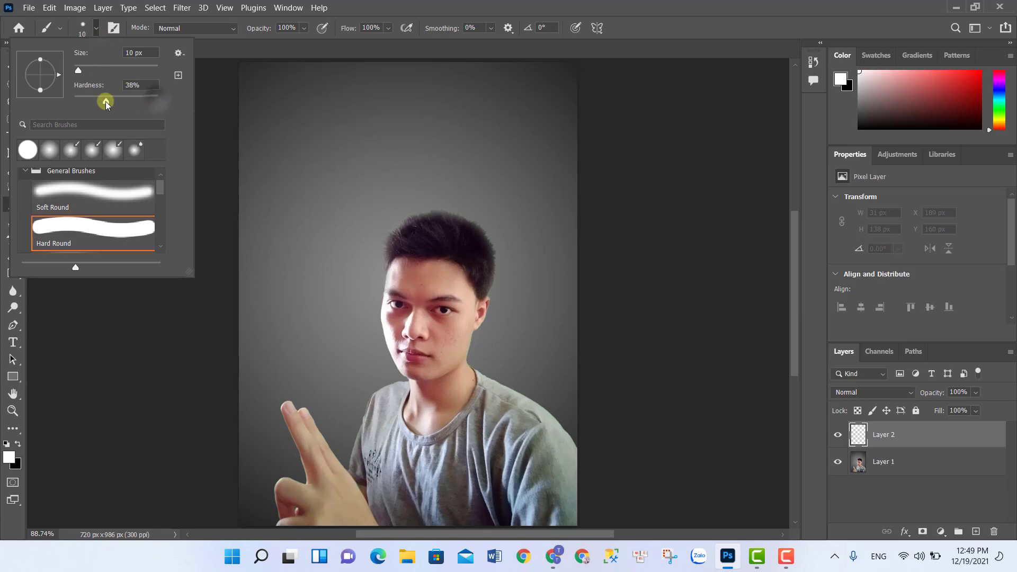
click(160, 100)
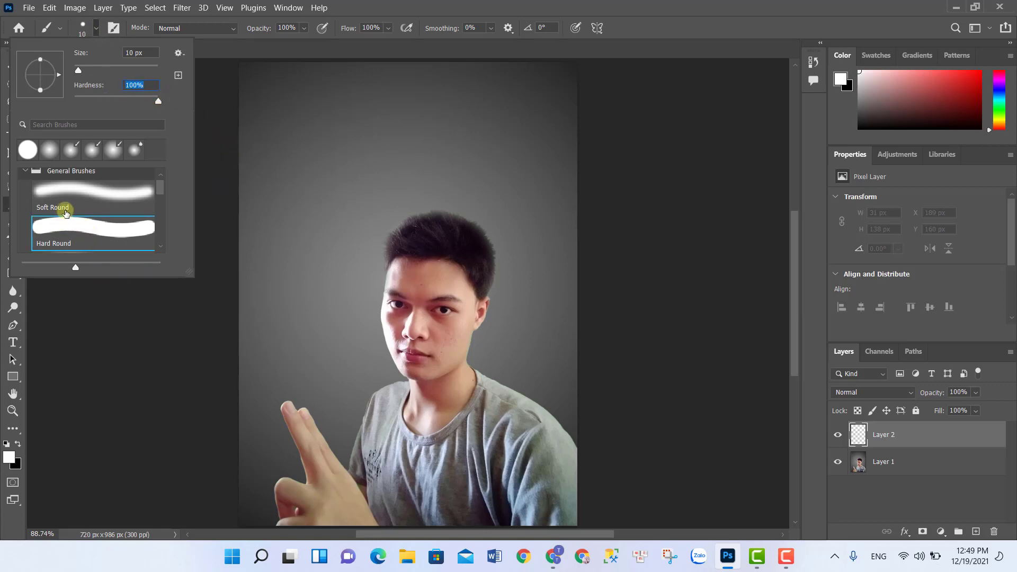
click(57, 243)
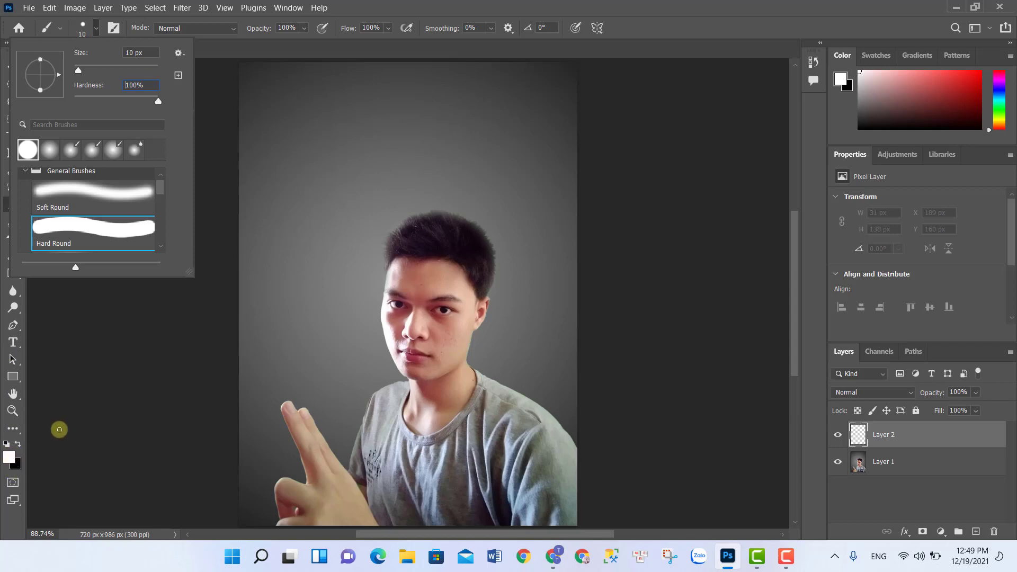
click(95, 34)
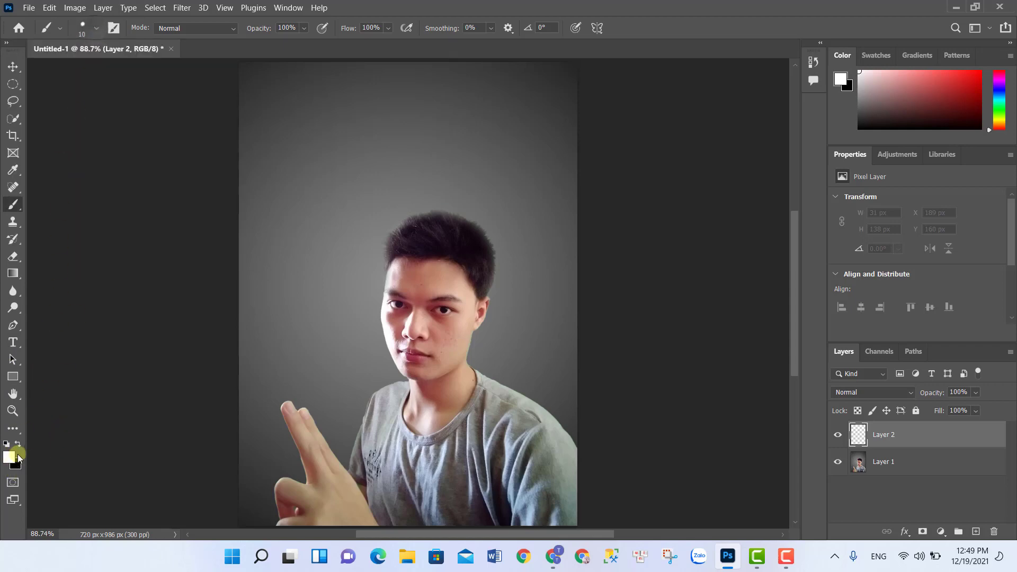
- Reset colours to default and make white the foreground colour
key(x)
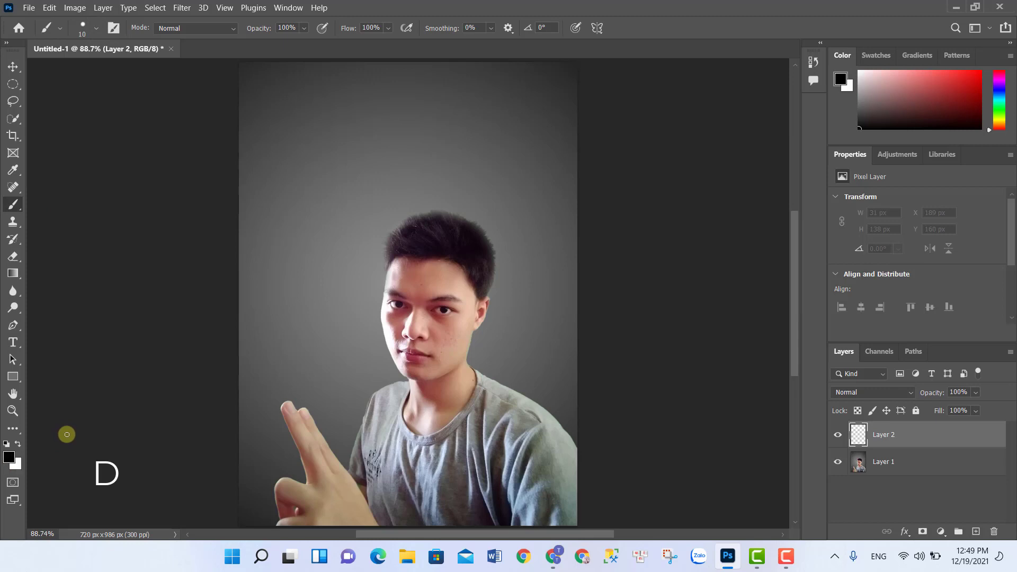
key(Delete)
key(x)
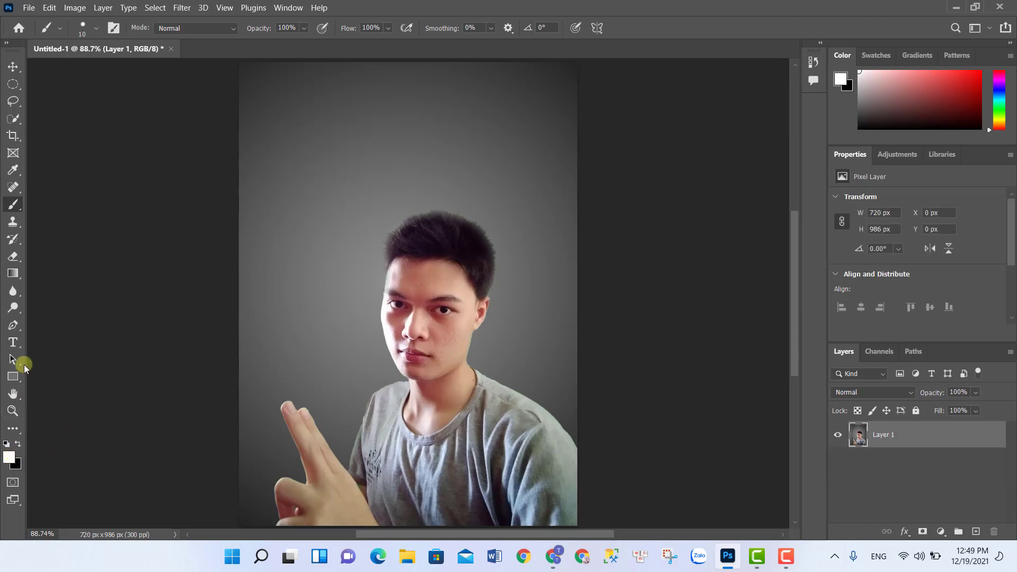
- Draw a three-corner Pen path around the head and add empty Layer 2
click(12, 326)
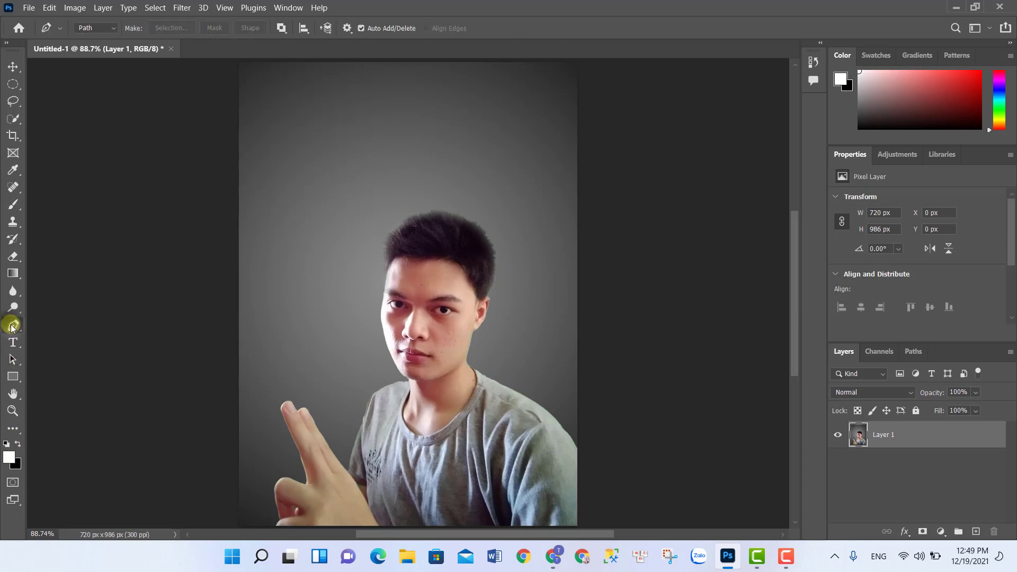
right_click(11, 328)
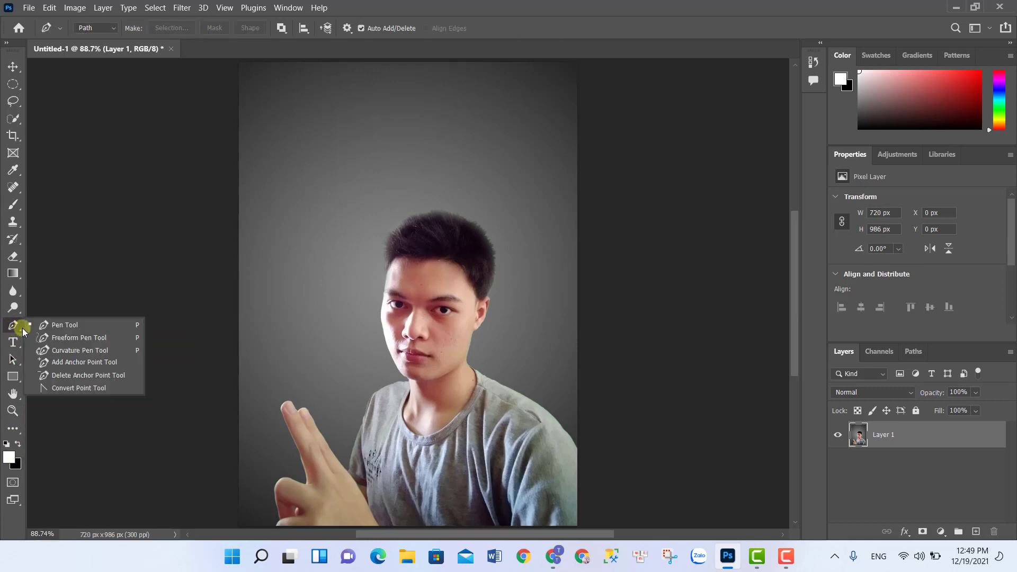
click(36, 327)
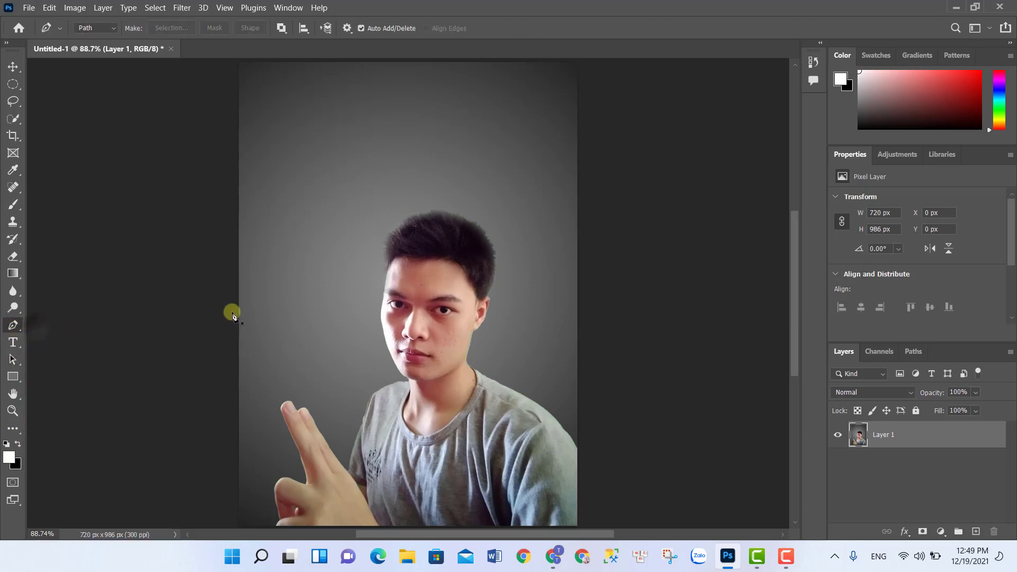
click(300, 241)
click(550, 284)
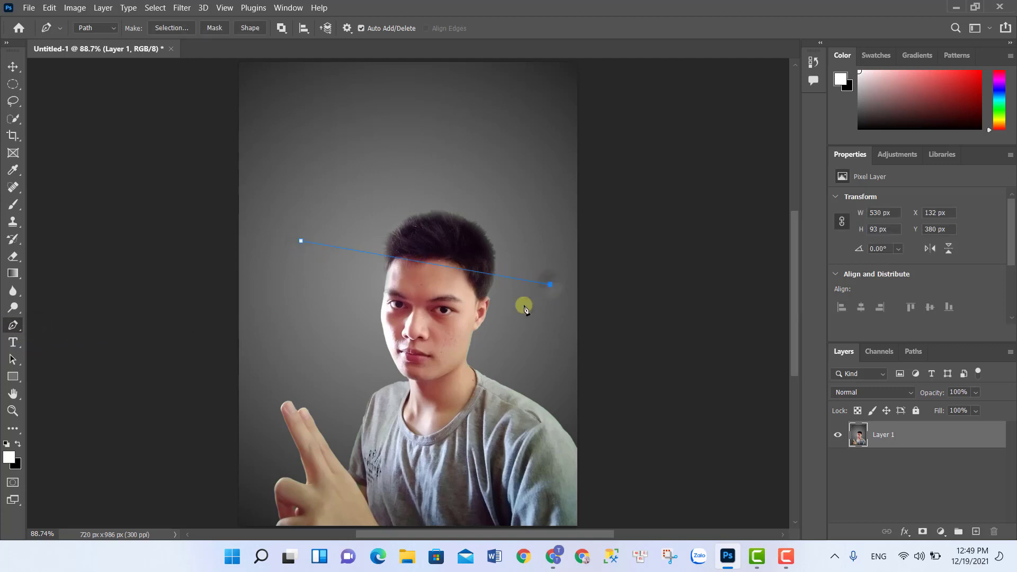
click(345, 416)
click(975, 531)
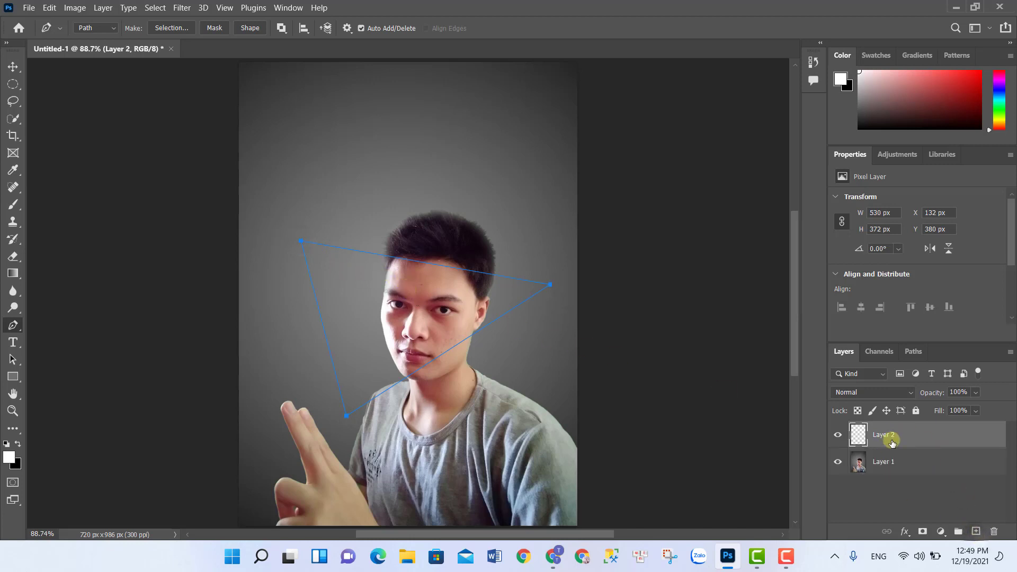
- Stroke the triangle path with the white brush on Layer 2, then deselect the path
right_click(382, 307)
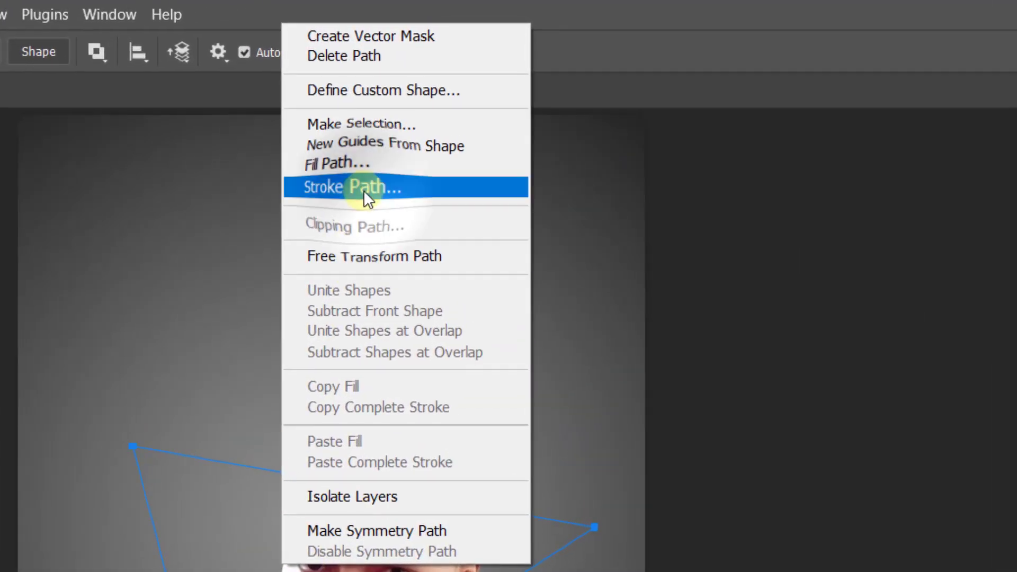
click(365, 191)
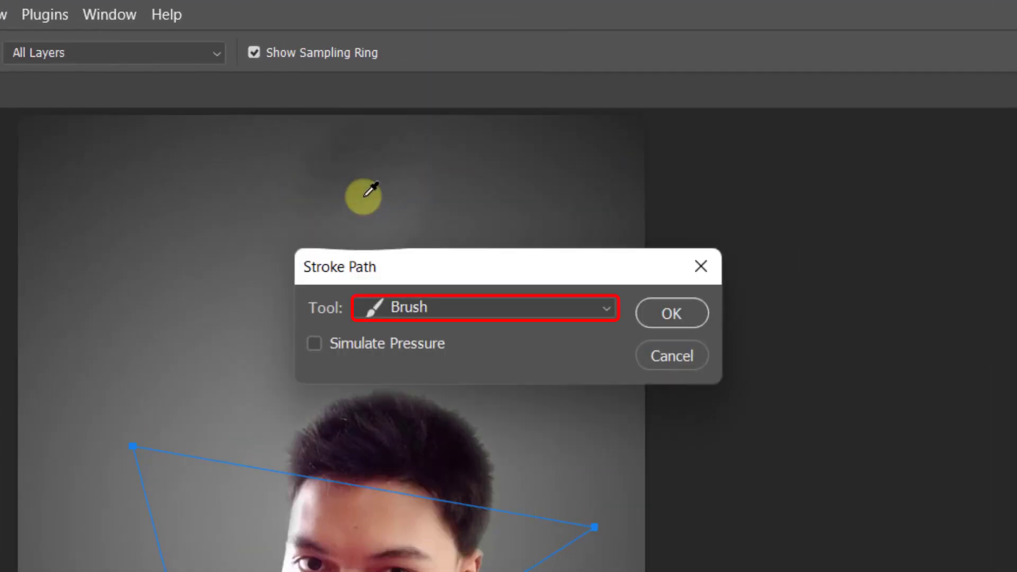
click(660, 310)
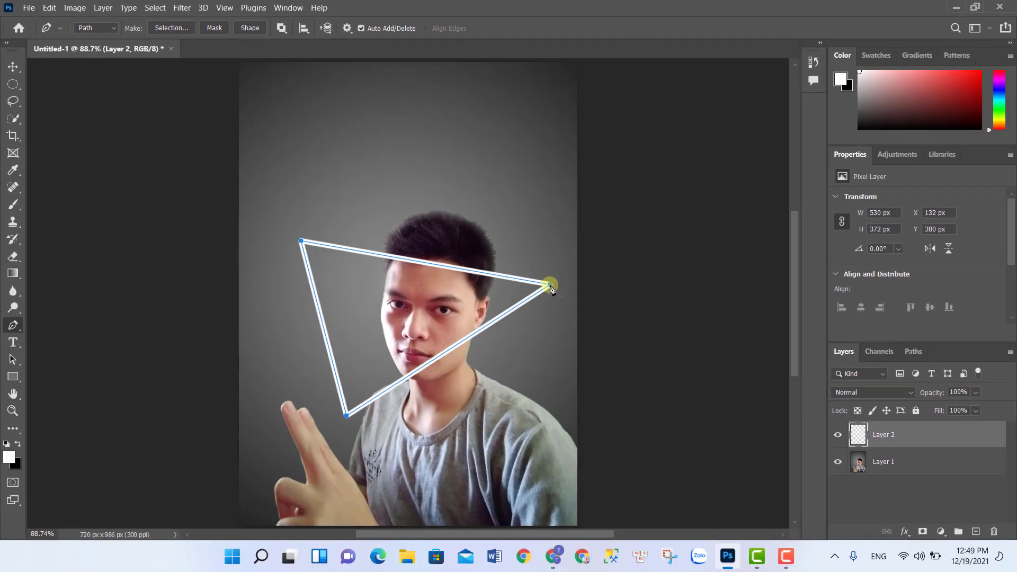
click(550, 287)
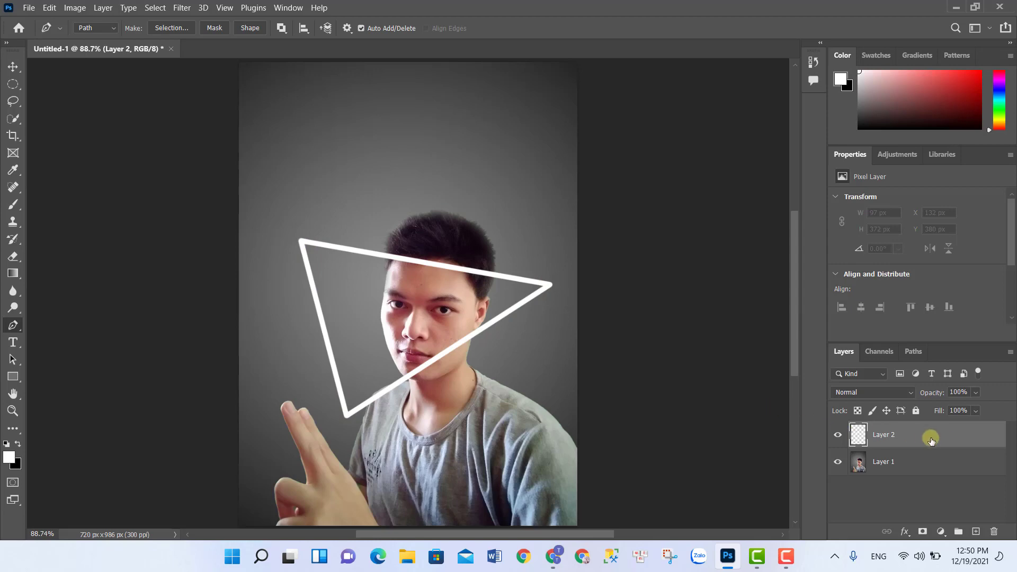
- Give the triangle layer a magenta Color Overlay style and enable Inner Glow
double_click(952, 439)
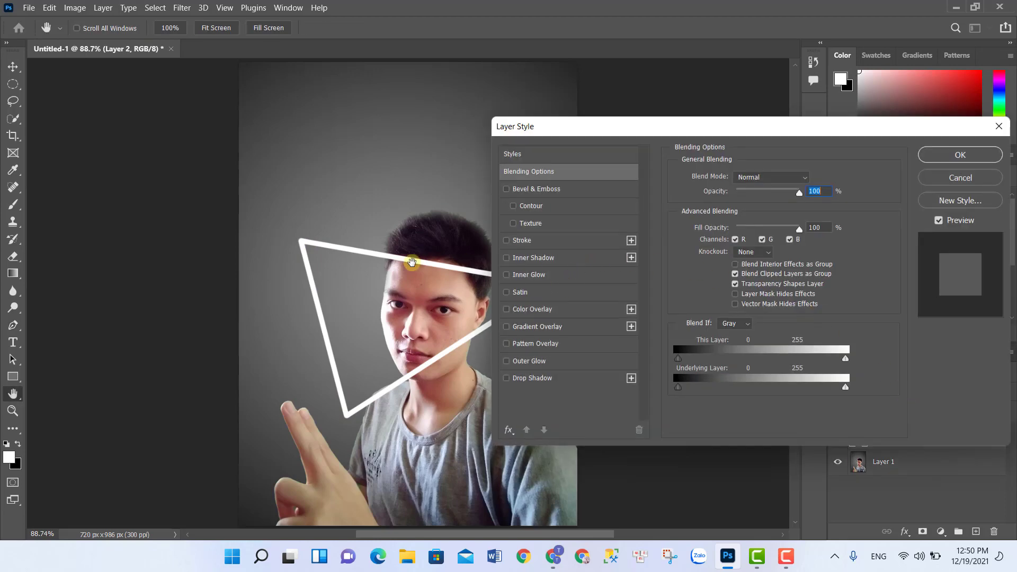
click(532, 328)
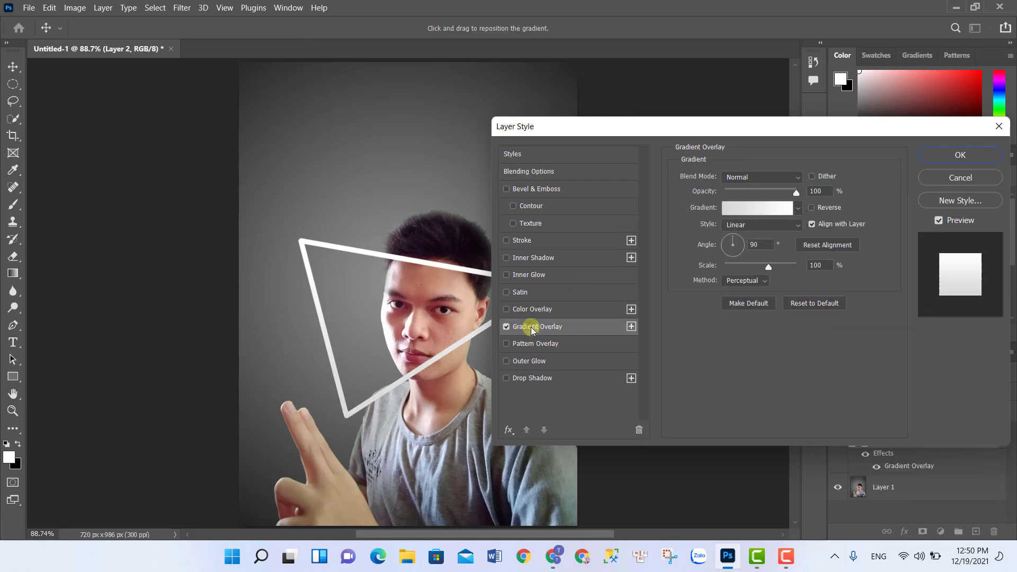
click(507, 327)
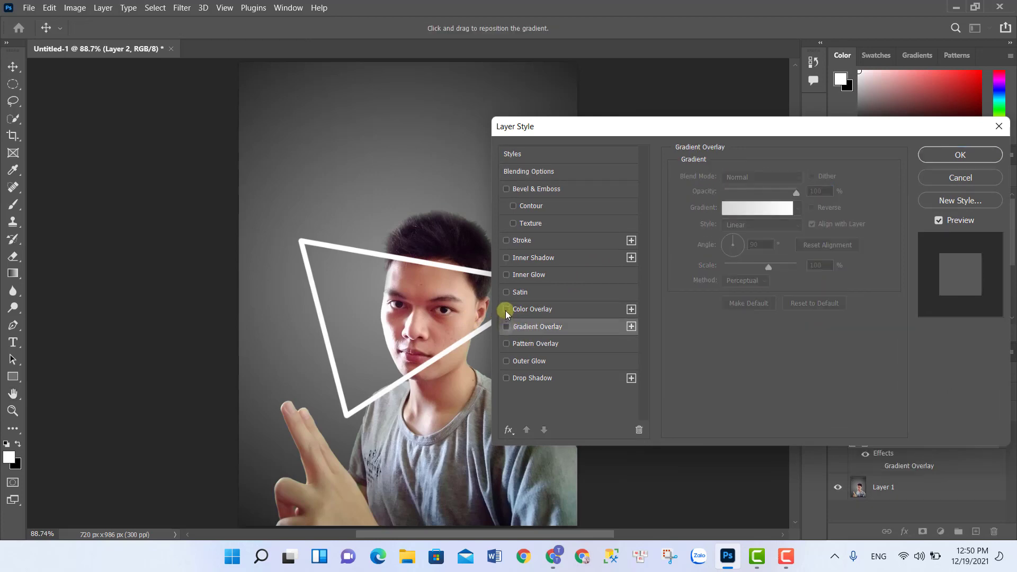
click(506, 310)
click(563, 306)
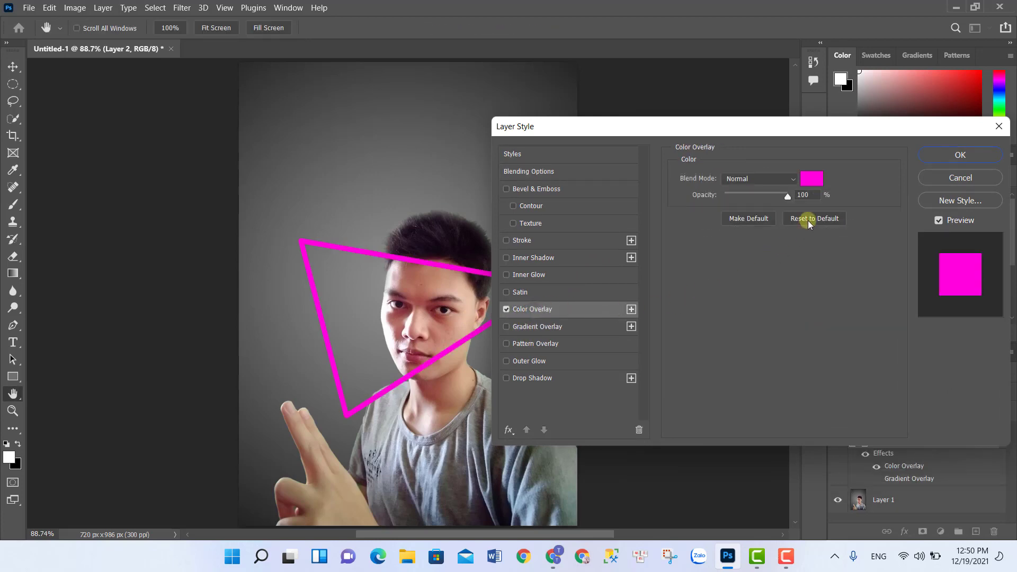
click(813, 180)
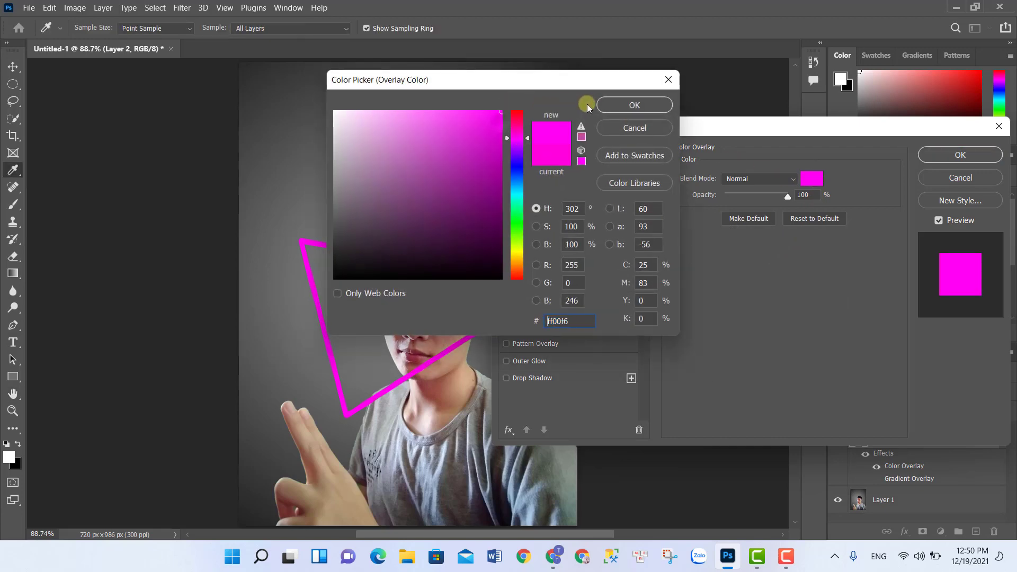
click(610, 105)
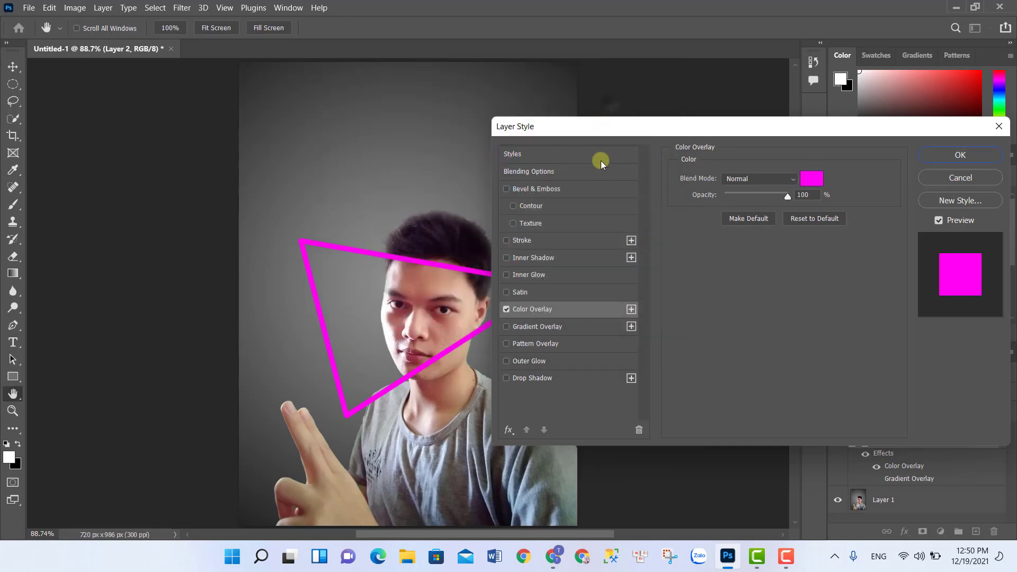
click(528, 275)
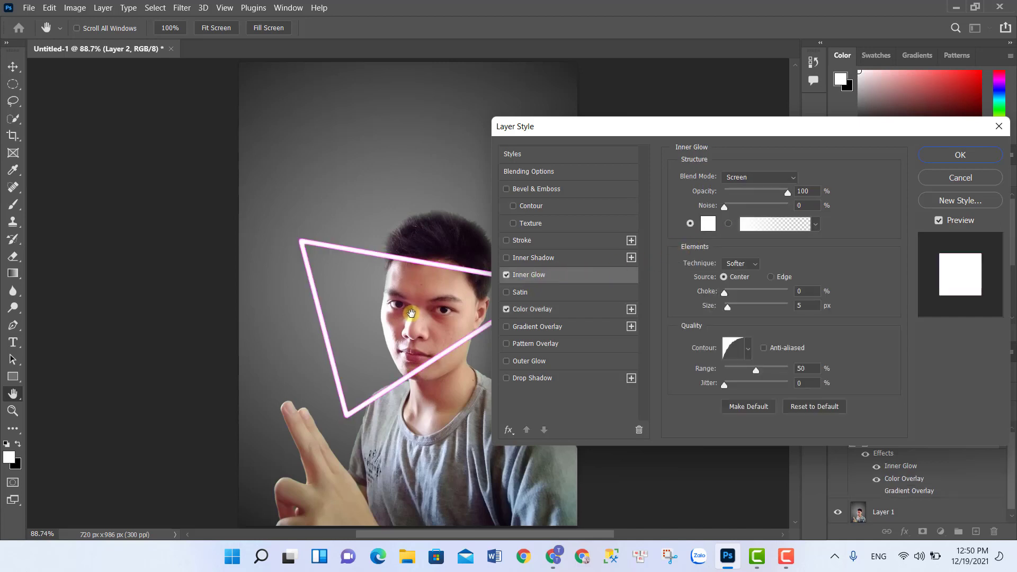
- Set Inner Glow to white, 100% opacity, Center source, 0% choke, 5 px, with a contour preset
key(ctrl+plus)
key(ctrl+plus)
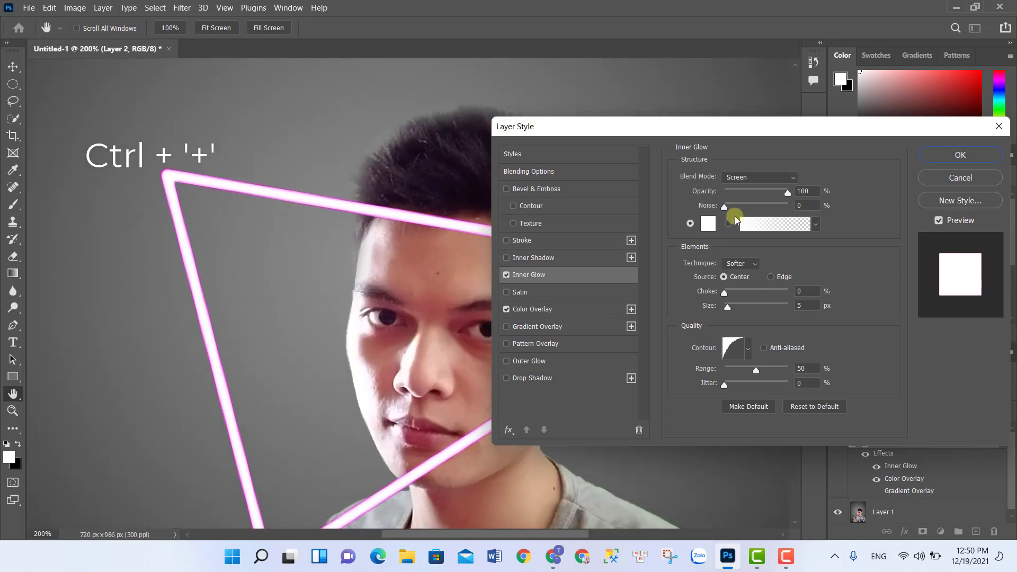
drag(784, 197, 787, 192)
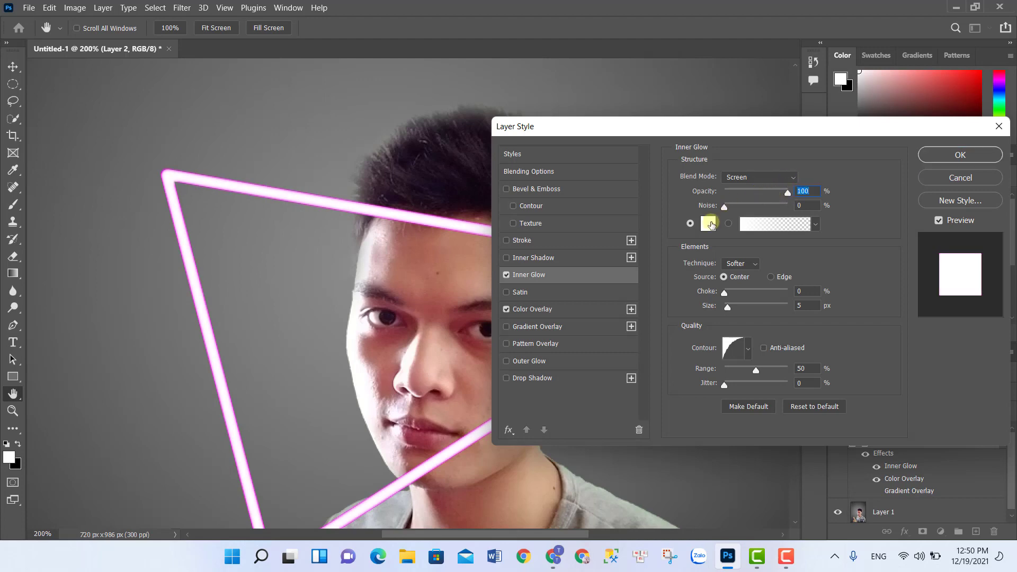
click(709, 224)
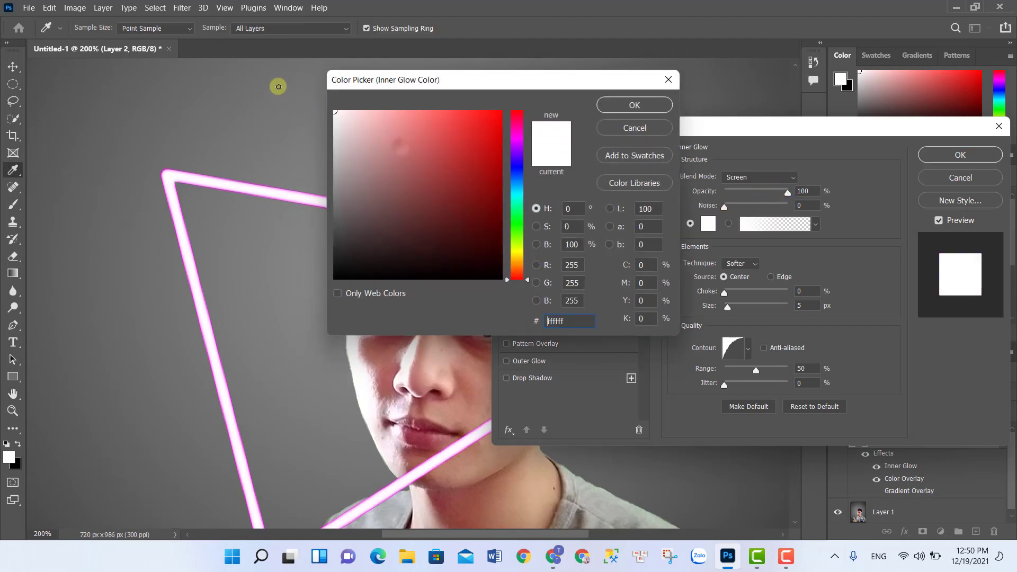
click(634, 105)
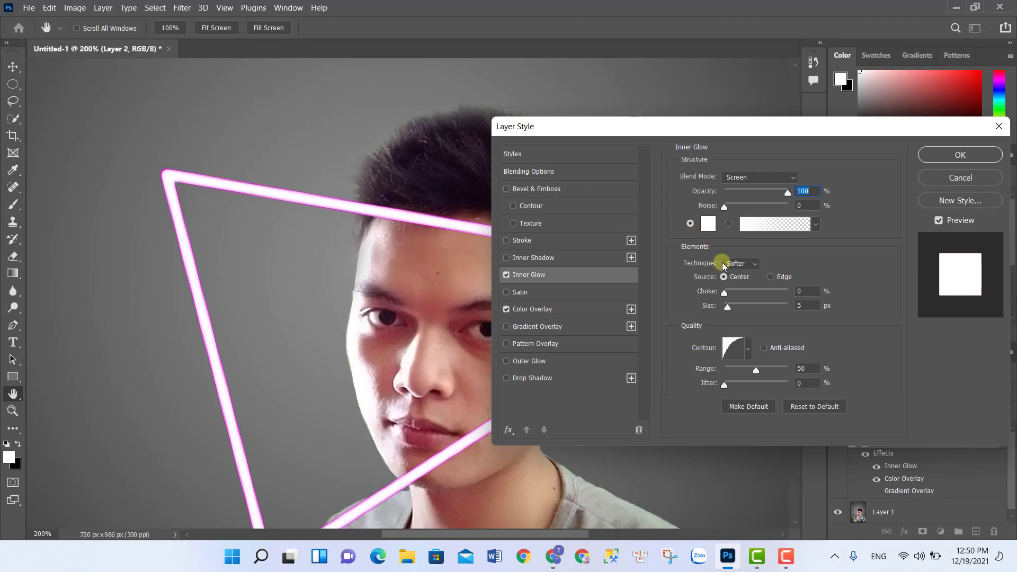
click(771, 276)
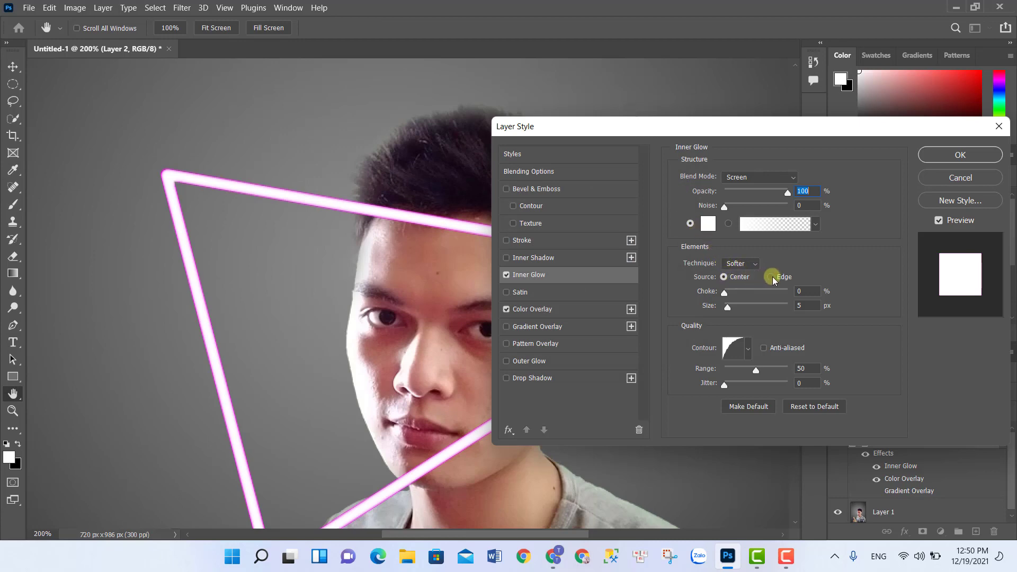
click(724, 277)
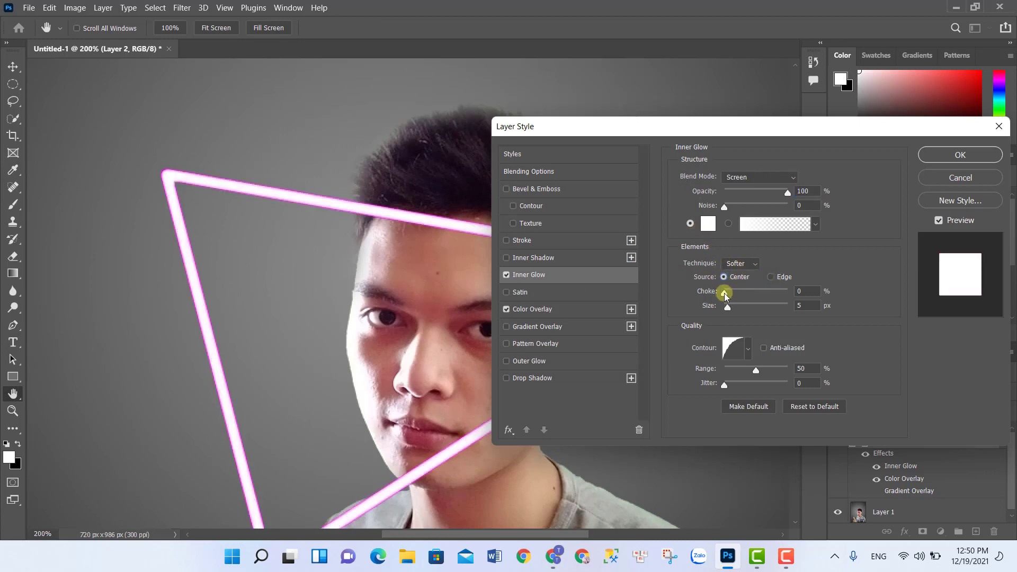
drag(725, 291, 721, 291)
click(803, 305)
click(748, 349)
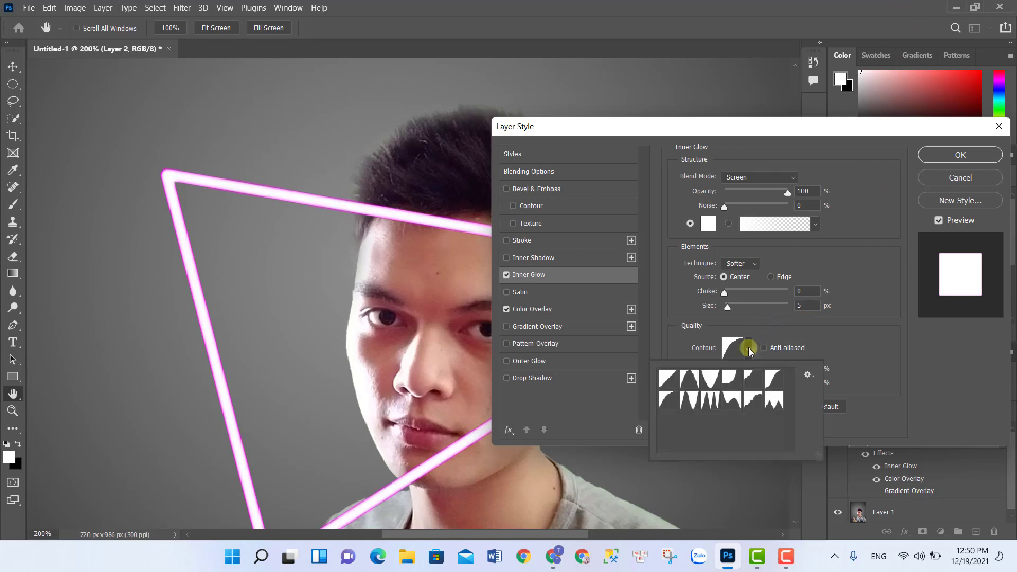
double_click(668, 401)
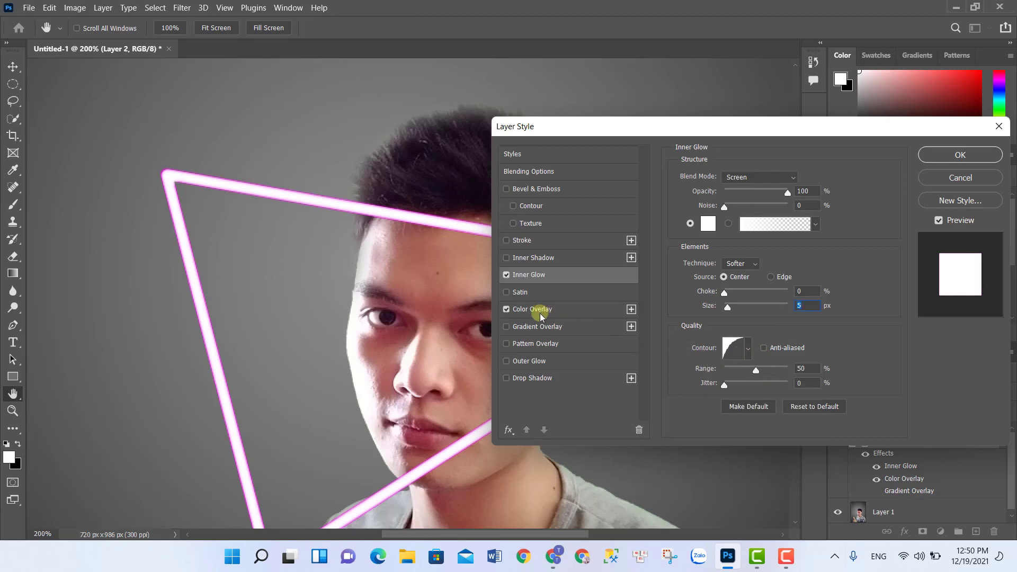
- Add a magenta Outer Glow in Linear Dodge (Add) at 54% opacity and adjust its size
click(540, 360)
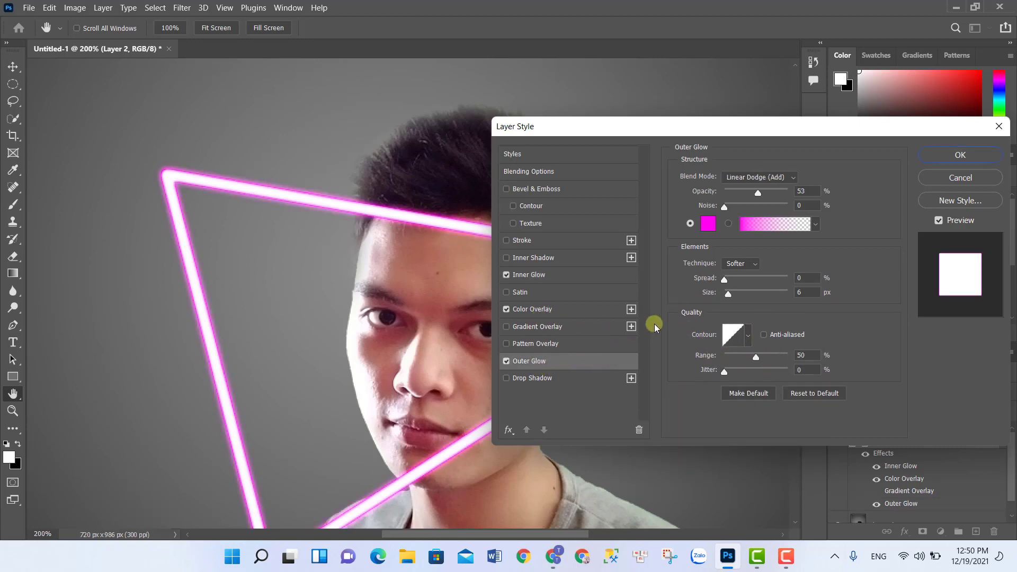
click(794, 180)
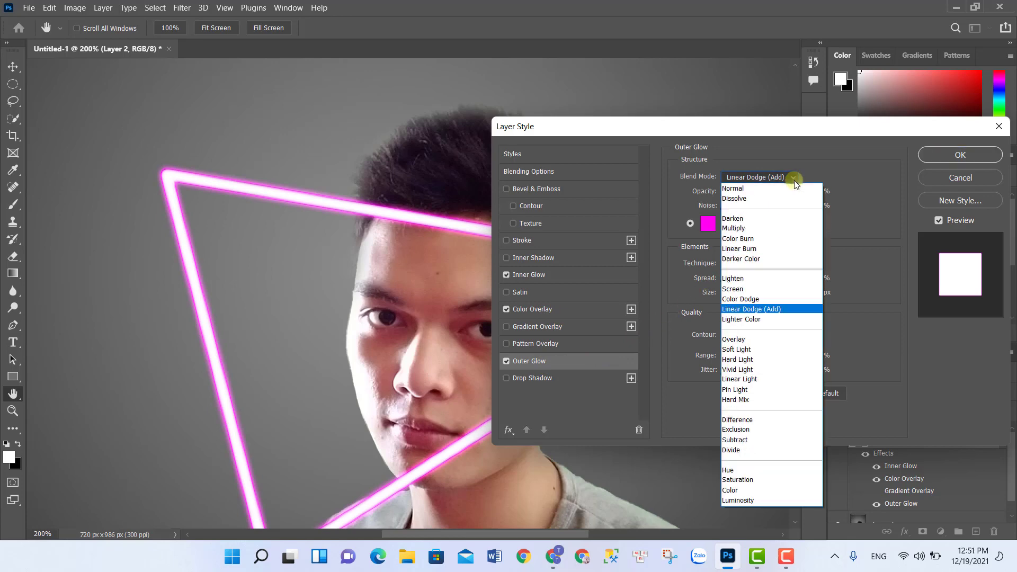
click(757, 309)
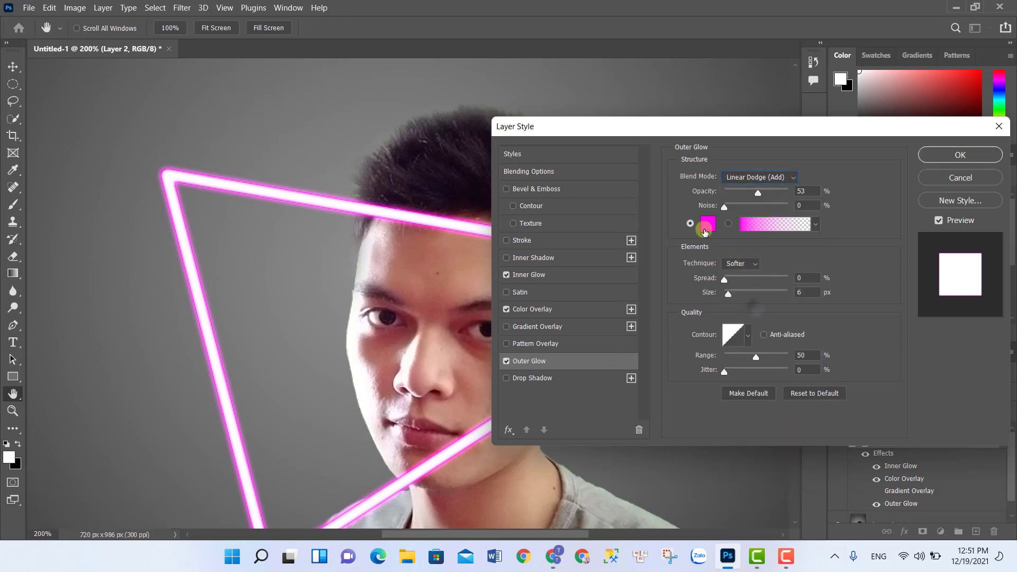
click(707, 223)
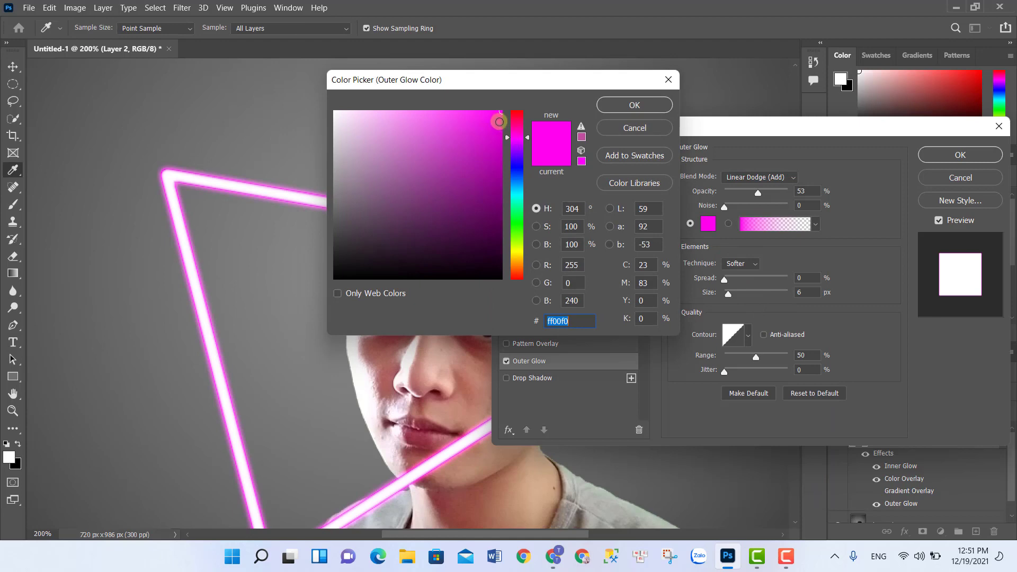
click(635, 105)
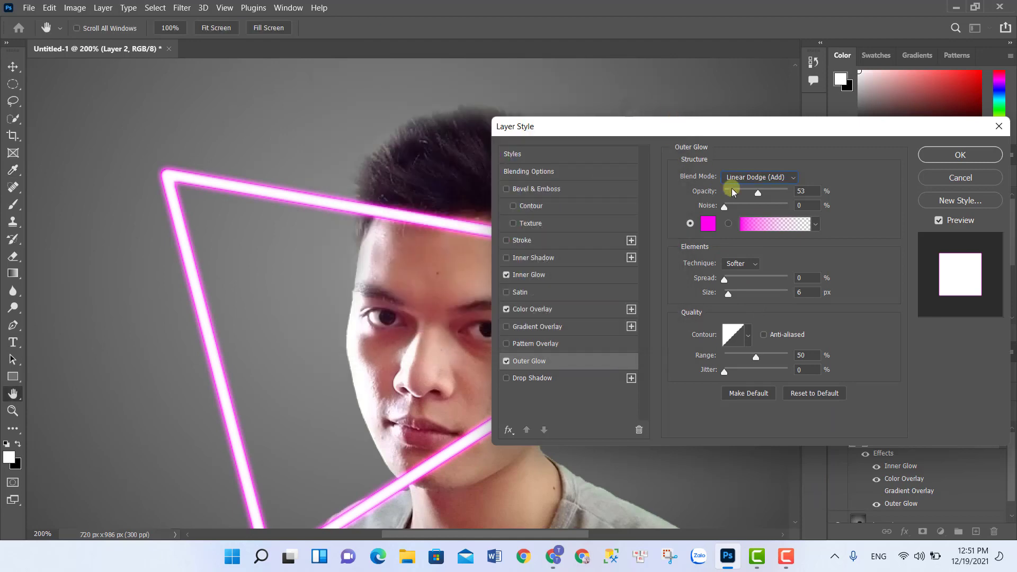
drag(759, 196, 760, 194)
drag(730, 295, 731, 295)
- Add a Linear Dodge (Add) Drop Shadow at 100% opacity, 0 distance, 16 px, and apply the style
click(575, 378)
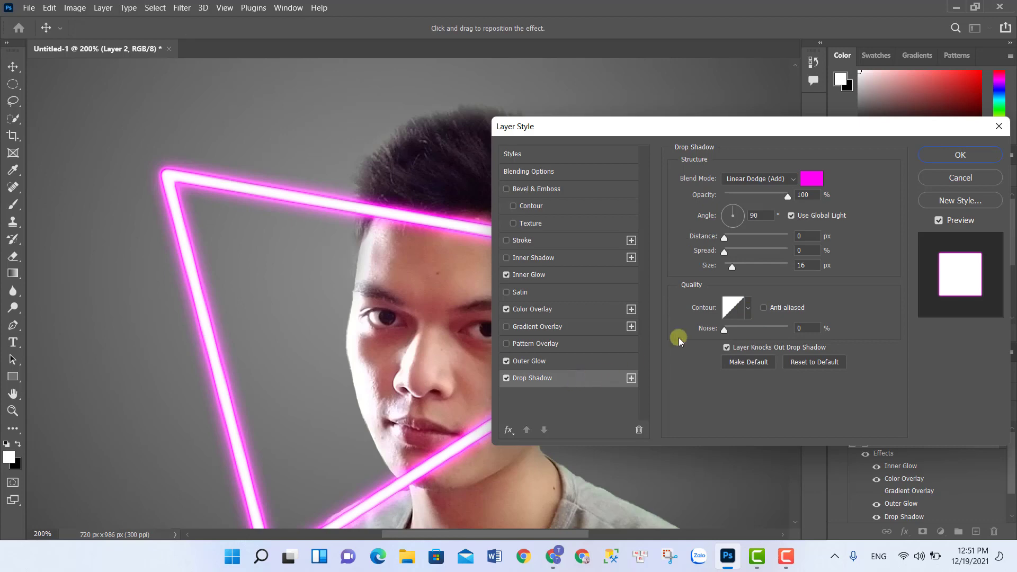
click(791, 178)
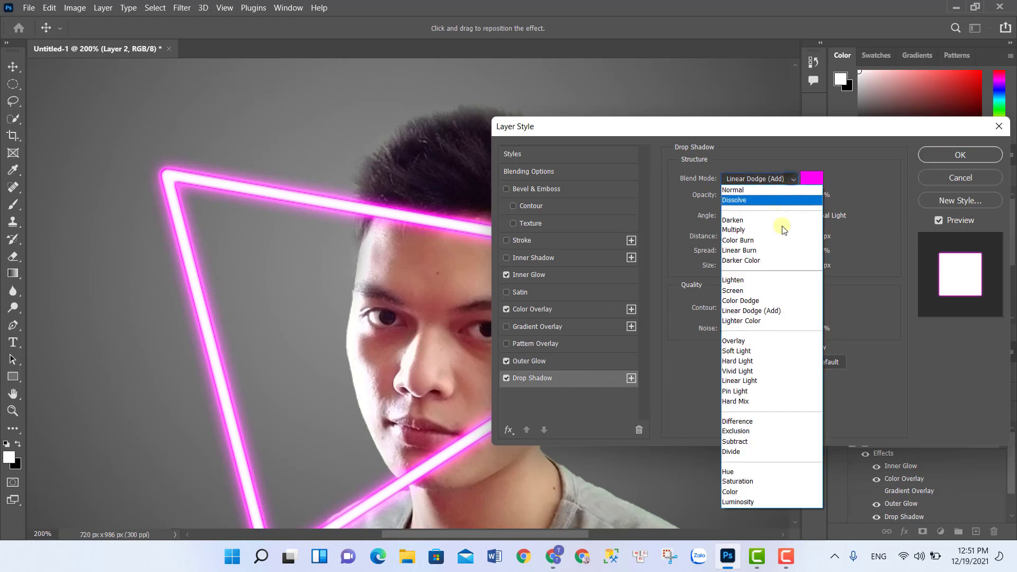
click(773, 312)
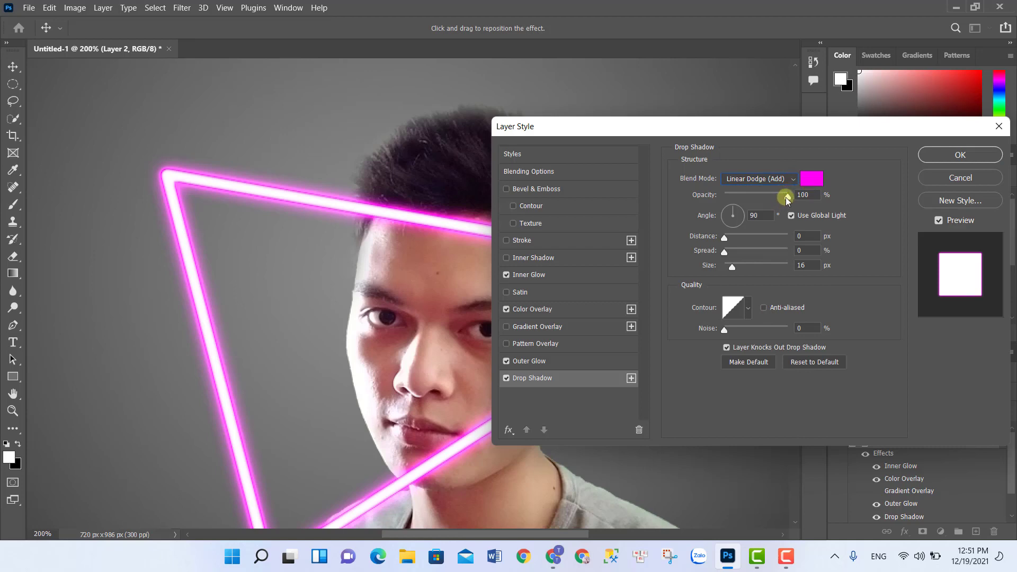
mouse_move(788, 199)
mouse_down()
mouse_move(754, 199)
mouse_move(808, 201)
mouse_up()
mouse_move(726, 238)
mouse_down()
mouse_move(750, 241)
mouse_move(721, 244)
mouse_move(733, 267)
mouse_up()
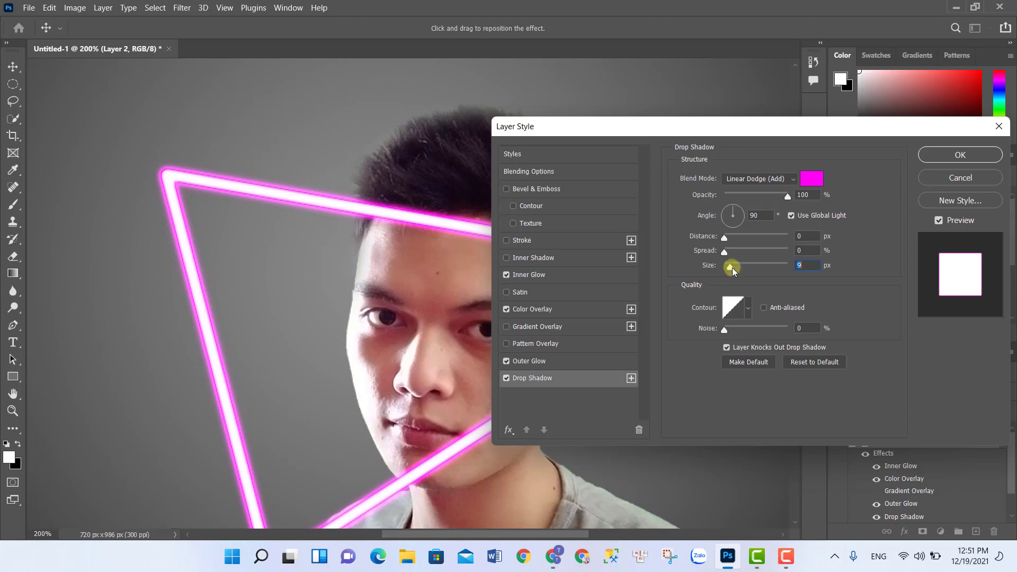
click(732, 267)
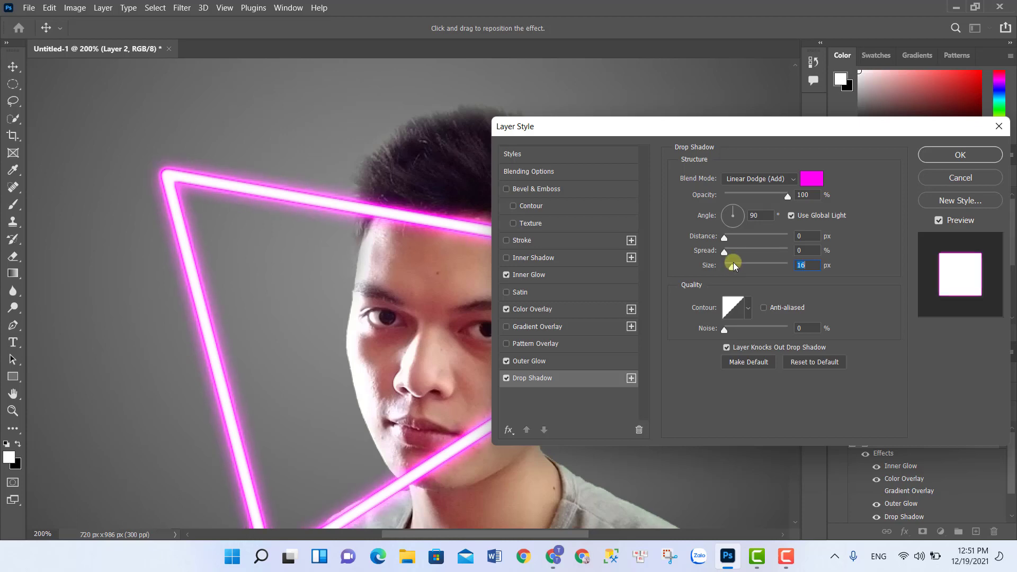
click(942, 157)
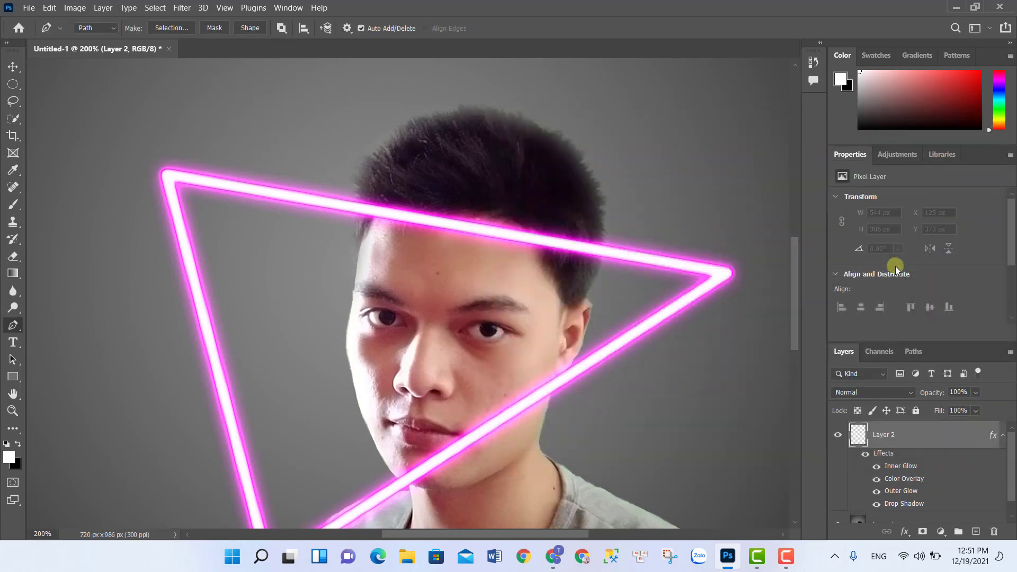
- Add empty Layer 3 and try a larger 92 px brush stroke, then undo it
click(976, 532)
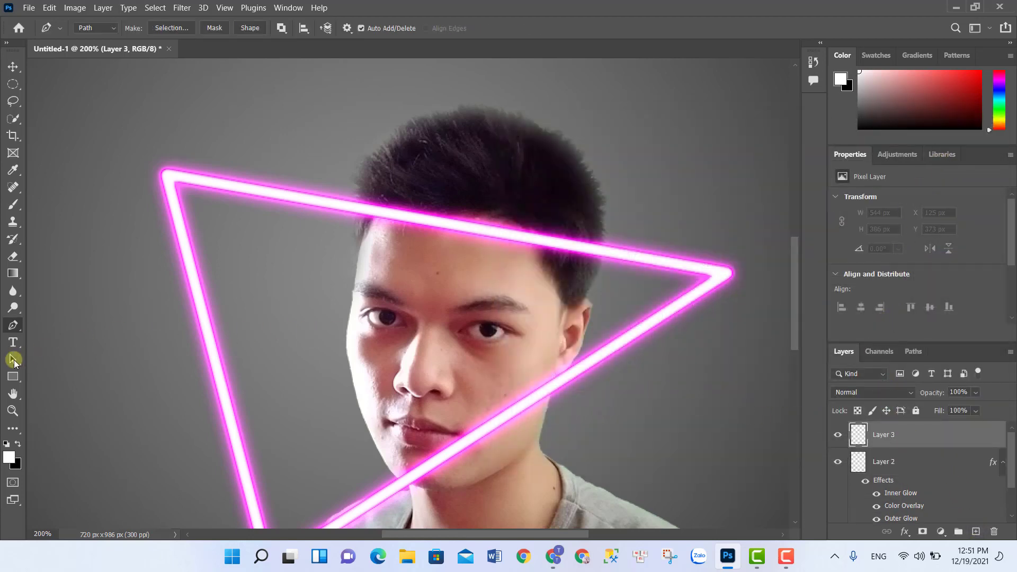
click(12, 205)
click(96, 29)
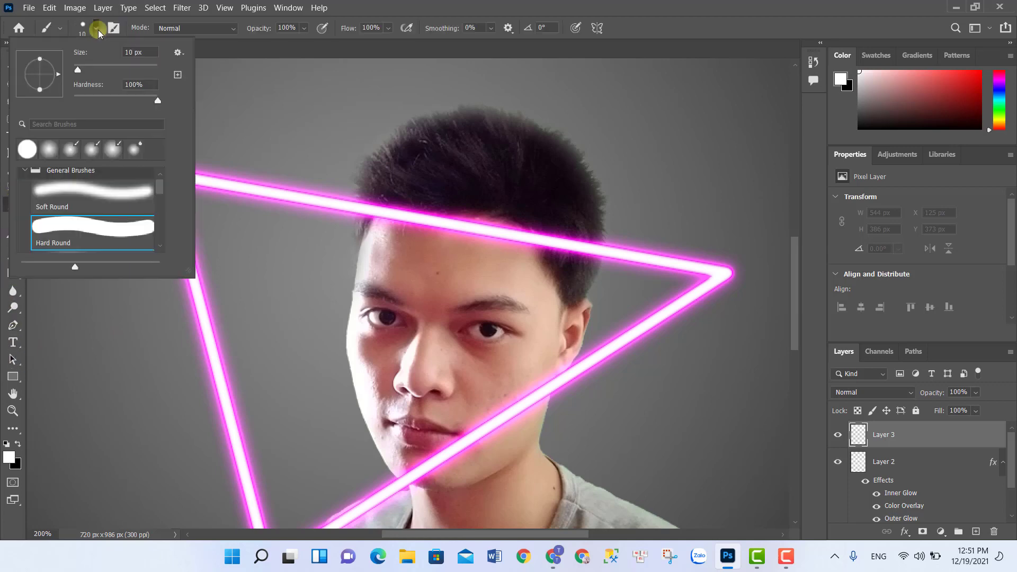
drag(96, 68, 104, 69)
drag(247, 115, 264, 129)
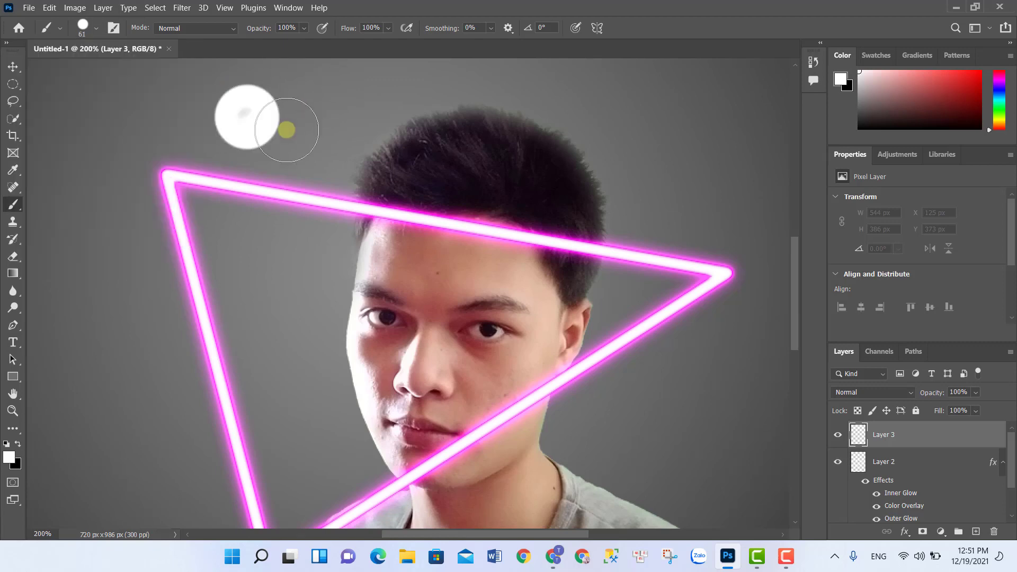
key(ctrl+z)
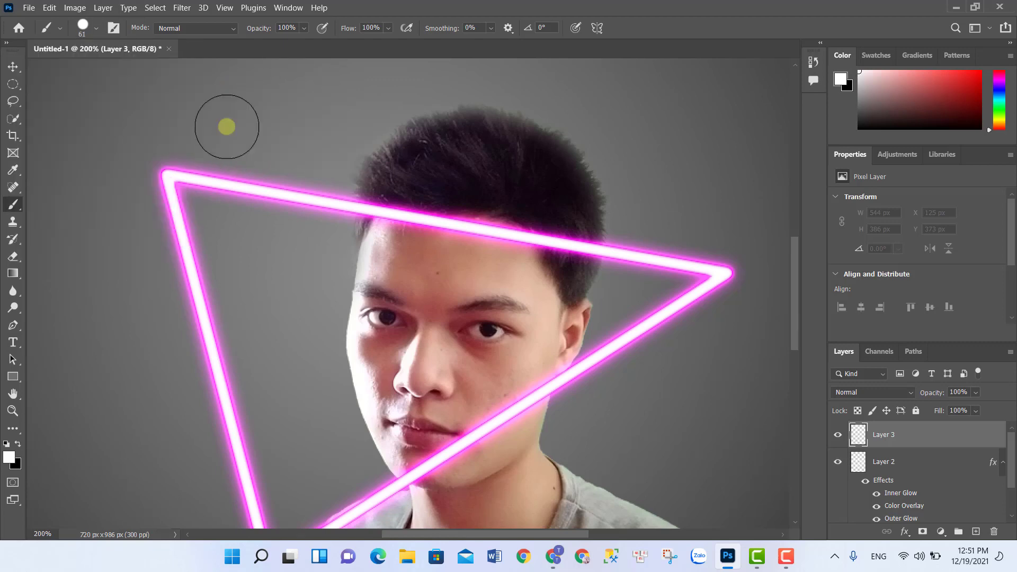
- Shrink the brush to about 45 px and lower its hardness to 0%
click(96, 28)
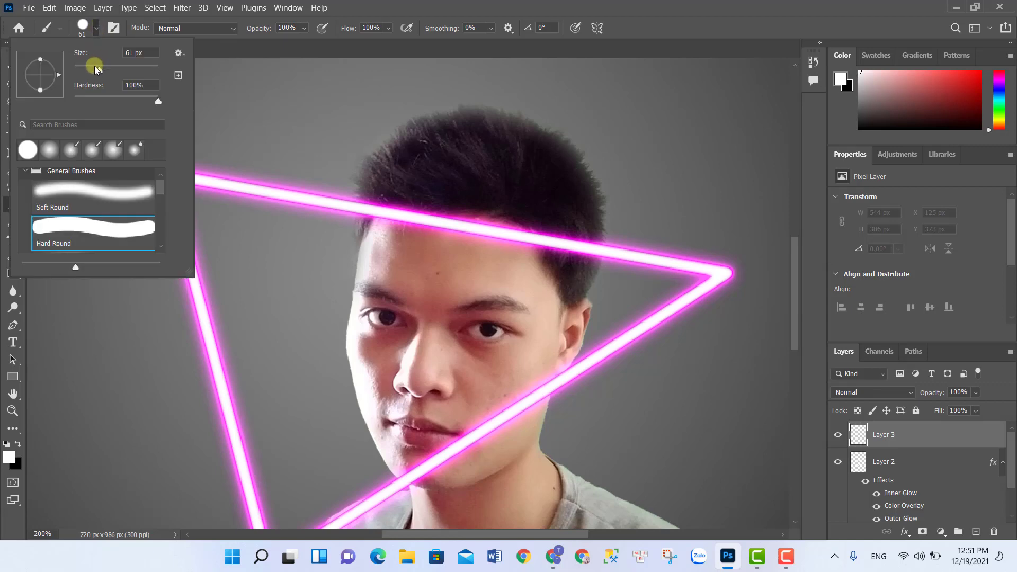
drag(106, 70, 94, 71)
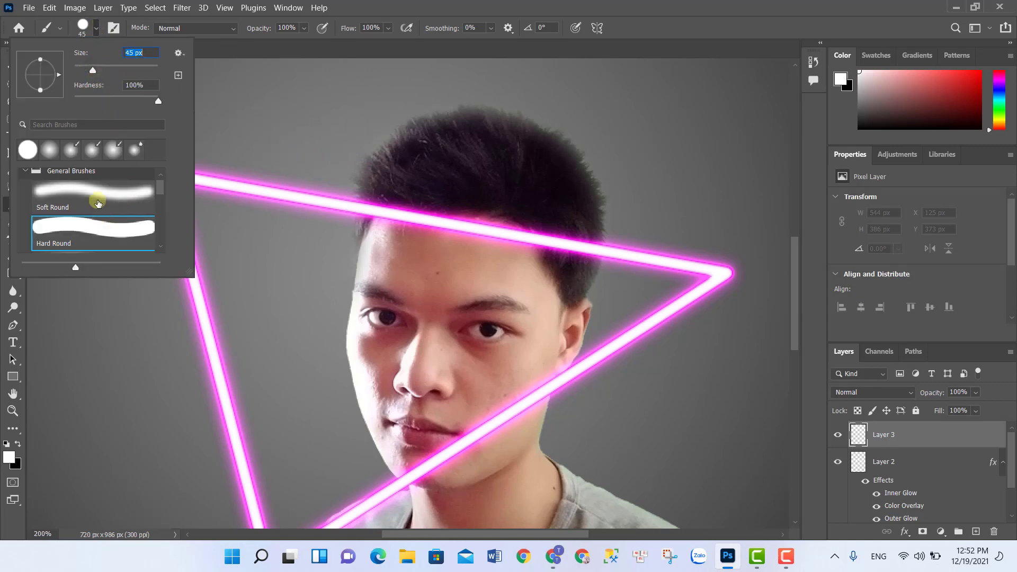
click(96, 28)
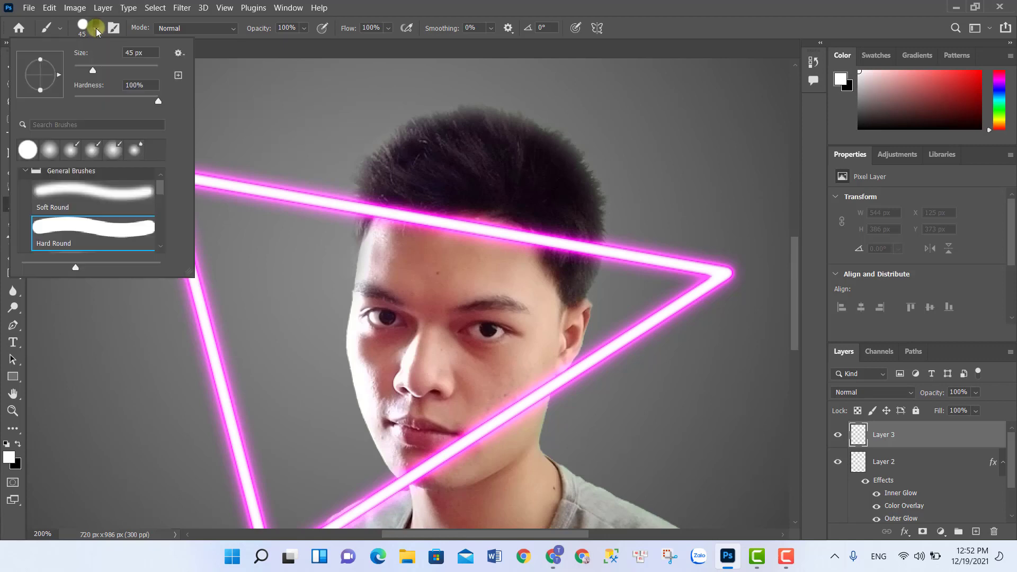
drag(157, 104, 70, 104)
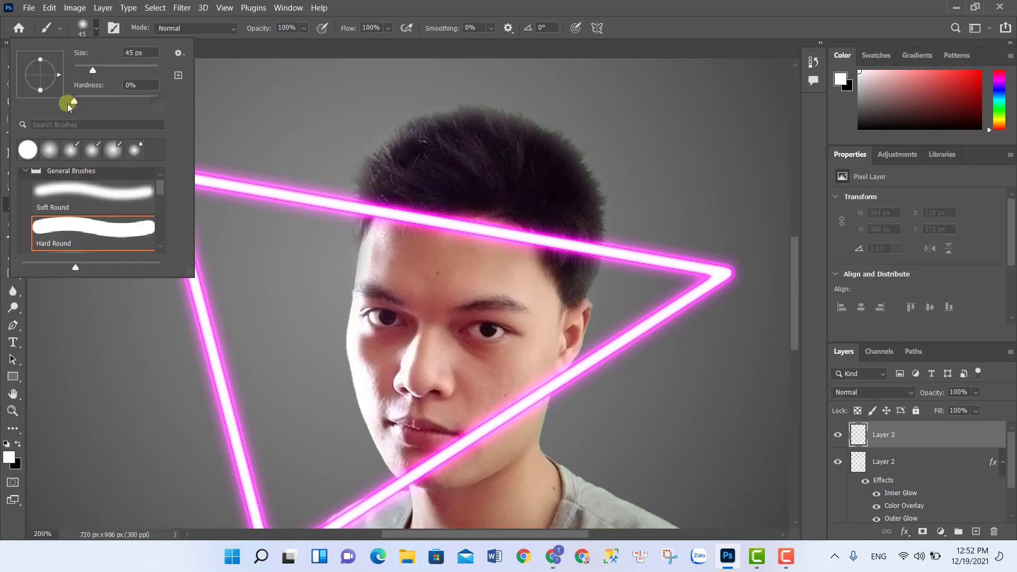
click(96, 31)
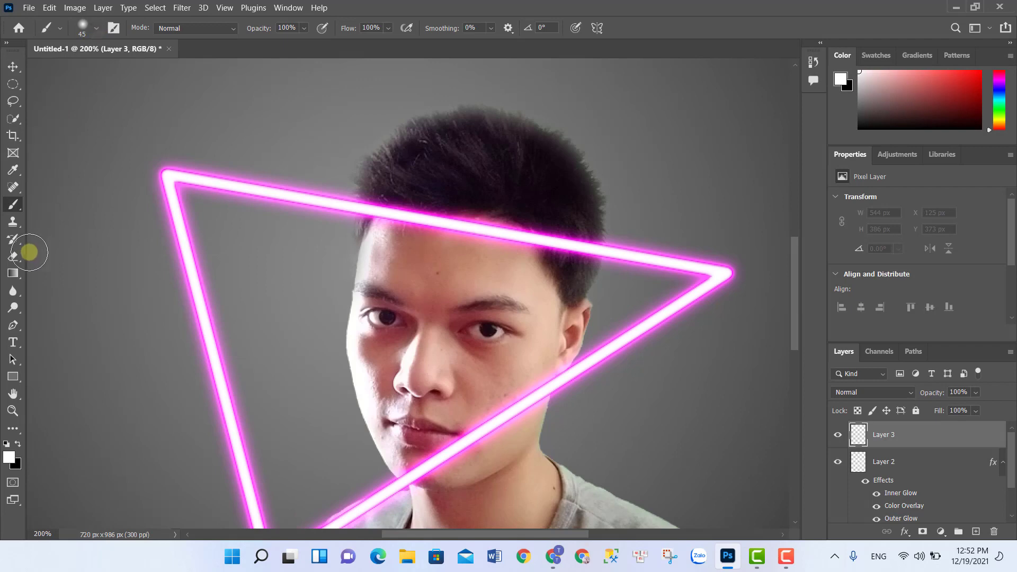
- Set the foreground colour to bright magenta ff00e4
click(9, 456)
click(517, 135)
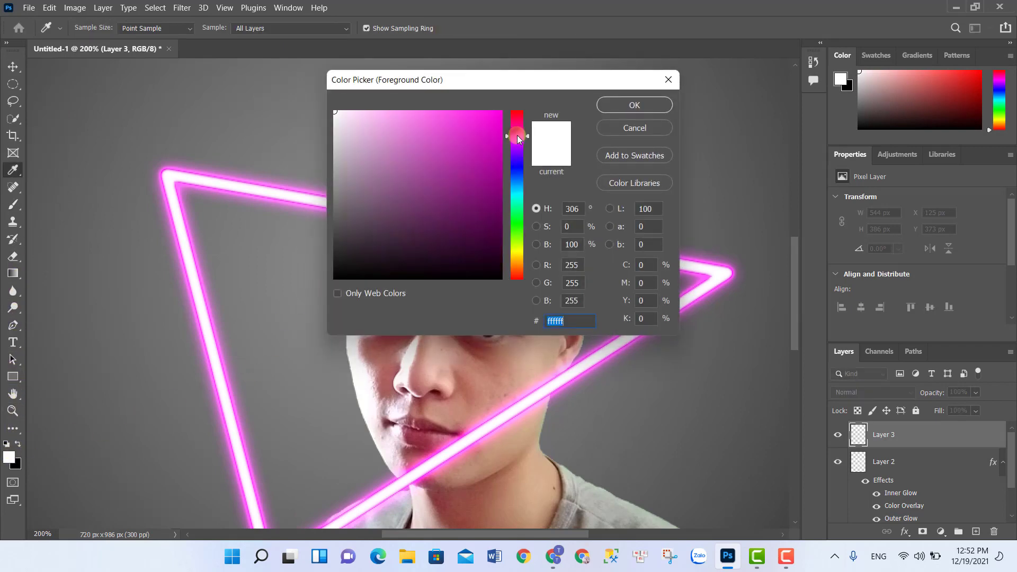
drag(487, 132, 511, 99)
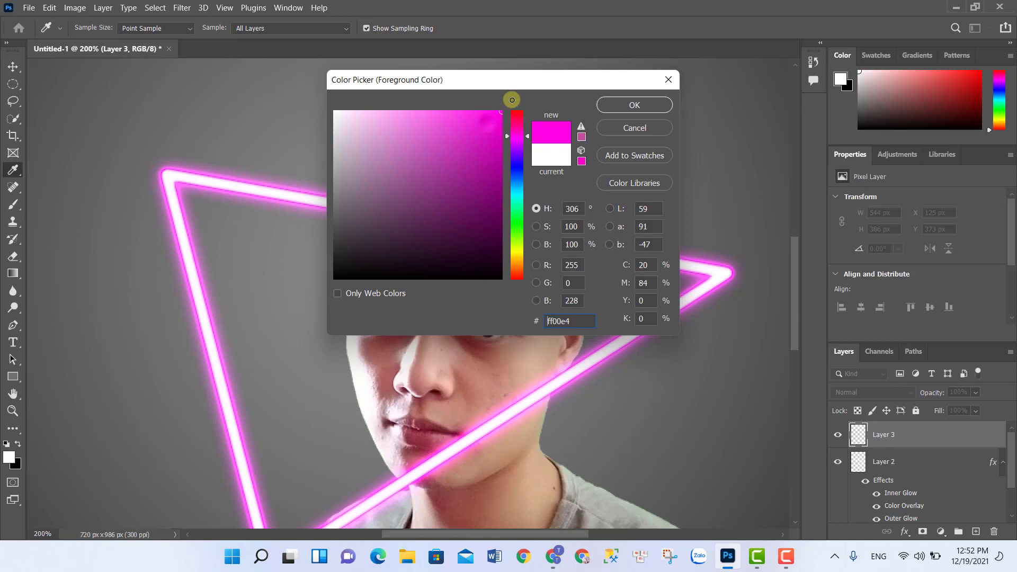
click(623, 107)
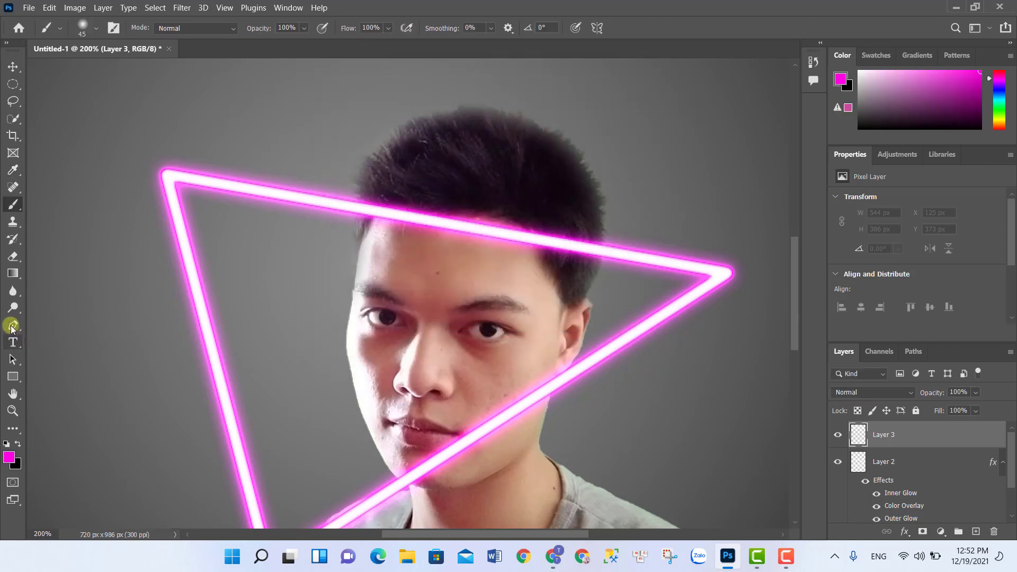
- Draw a closed Pen path through the triangle's top-left, right and bottom corners
click(7, 328)
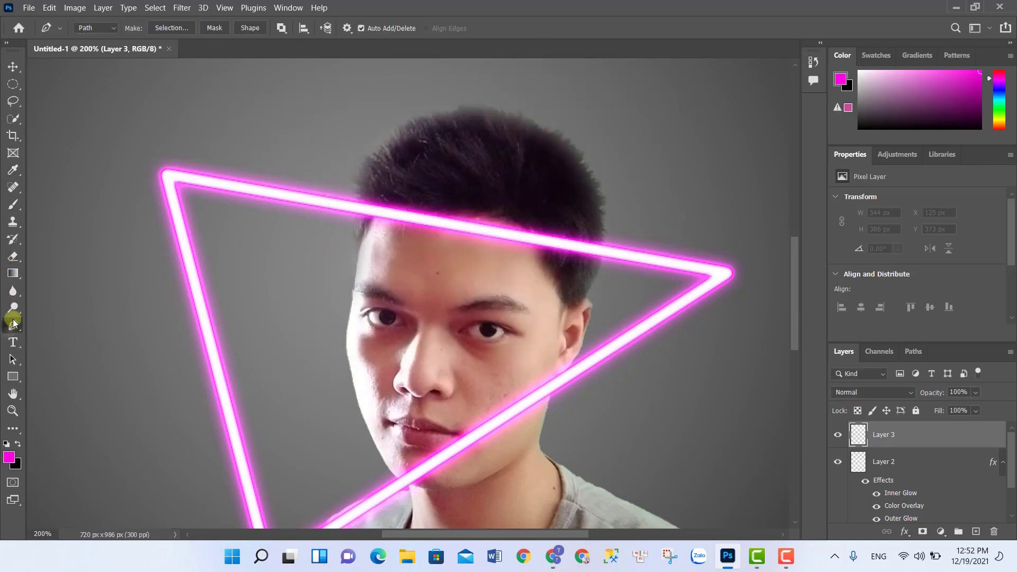
scroll(183, 186, down, 1)
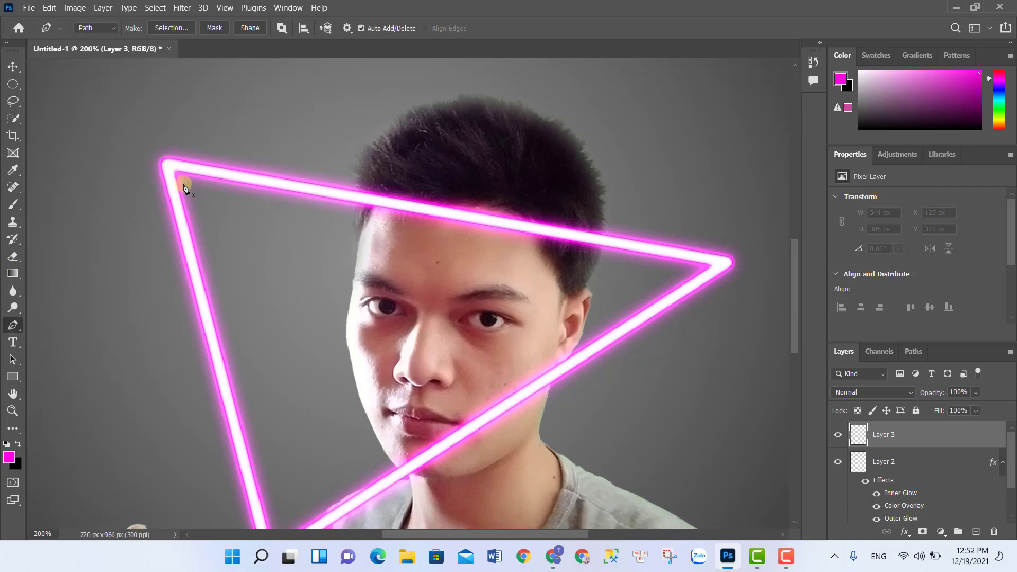
scroll(185, 185, down, 2)
click(167, 142)
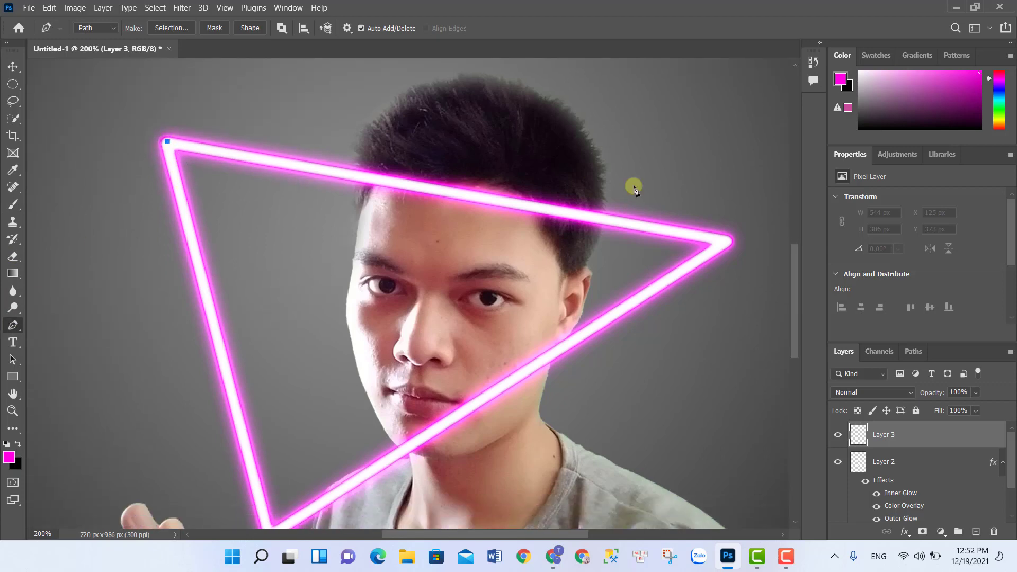
click(724, 243)
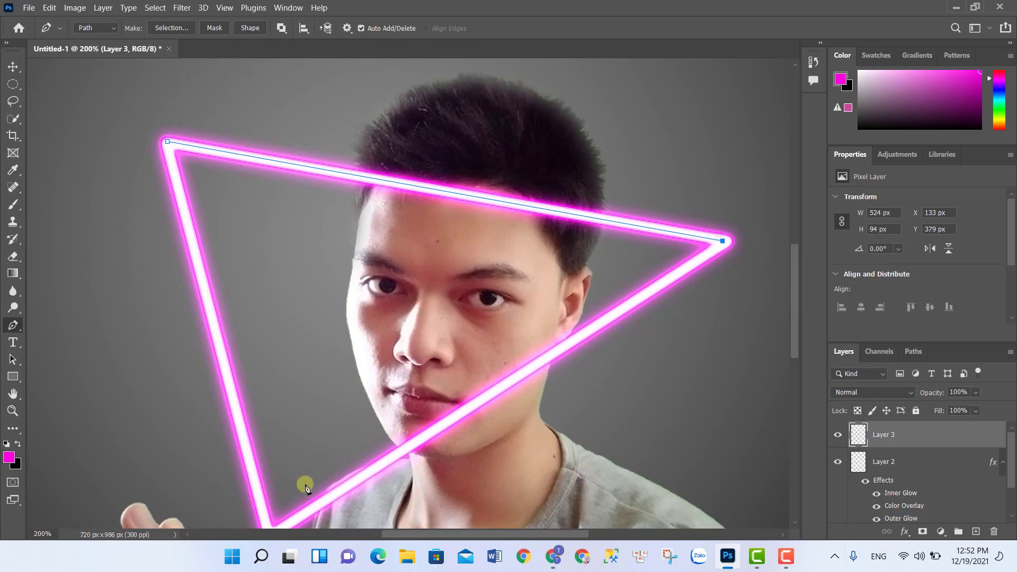
scroll(288, 492, down, 1)
scroll(286, 492, down, 1)
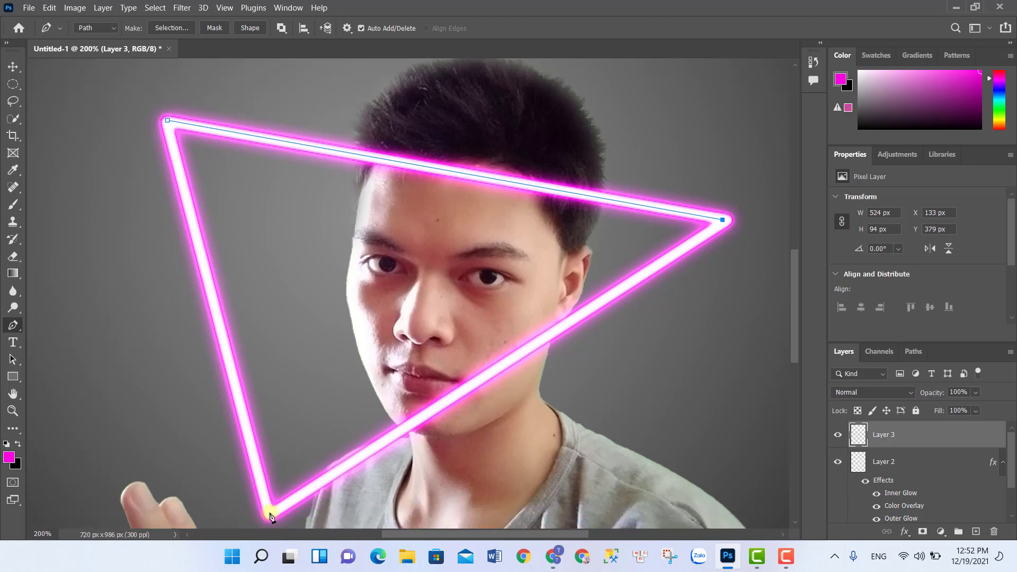
click(271, 514)
click(168, 122)
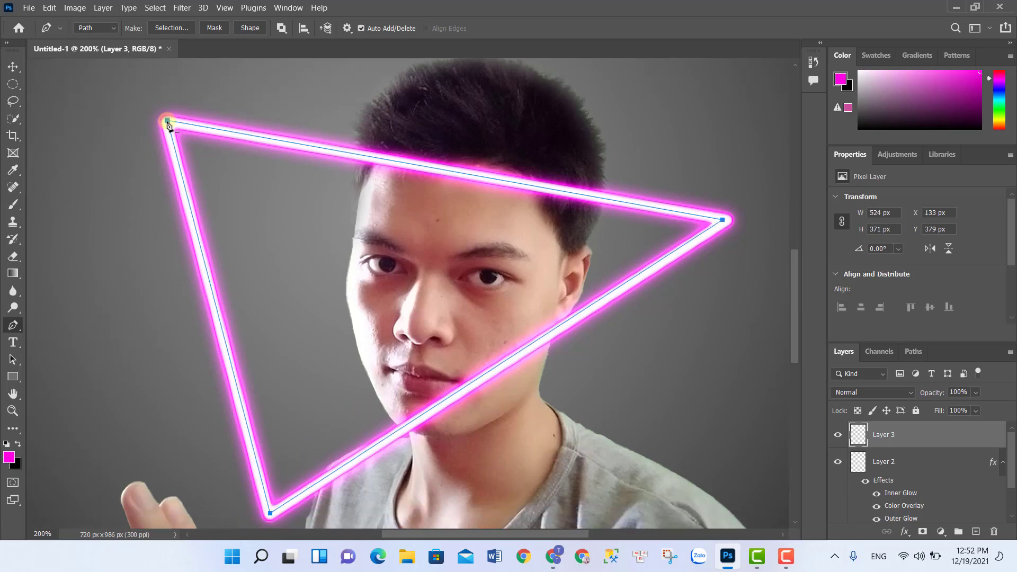
- Open Stroke Path for the closed path and bring up the tool choices
right_click(418, 265)
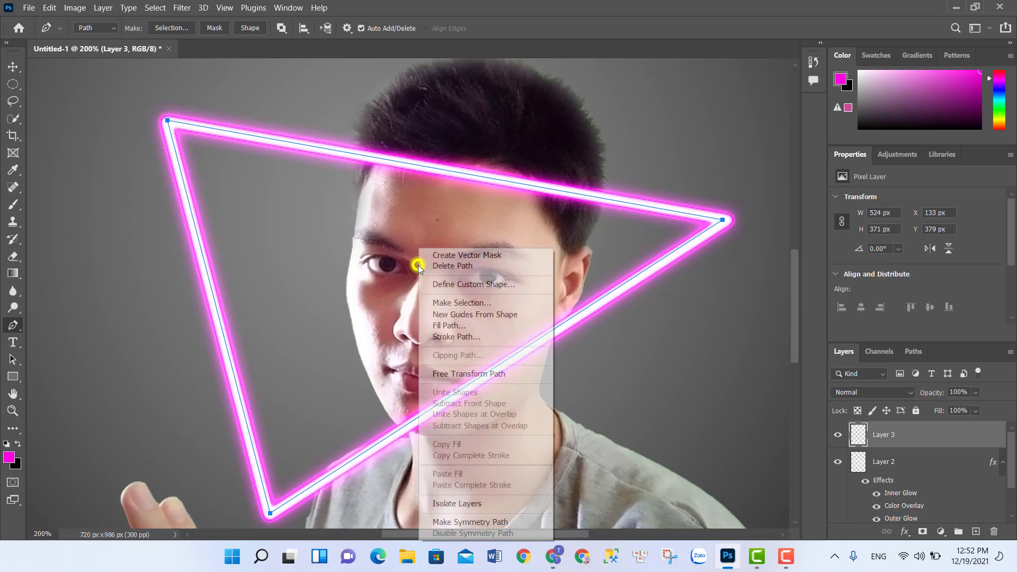
click(459, 337)
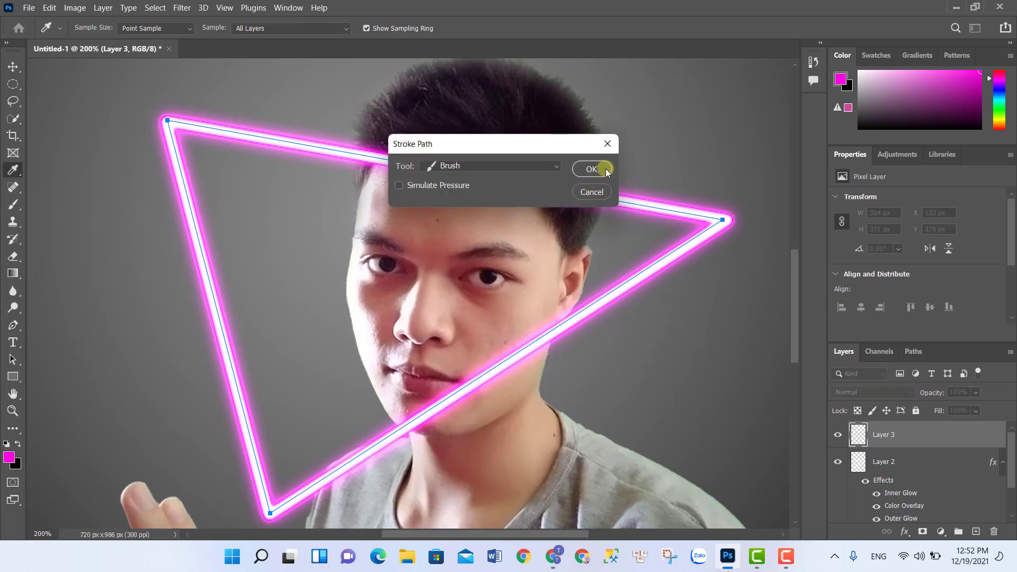
click(530, 164)
- Stroke the path with the magenta brush, then set Layer 3 to Linear Dodge (Add) at 14% fill
click(455, 186)
click(591, 170)
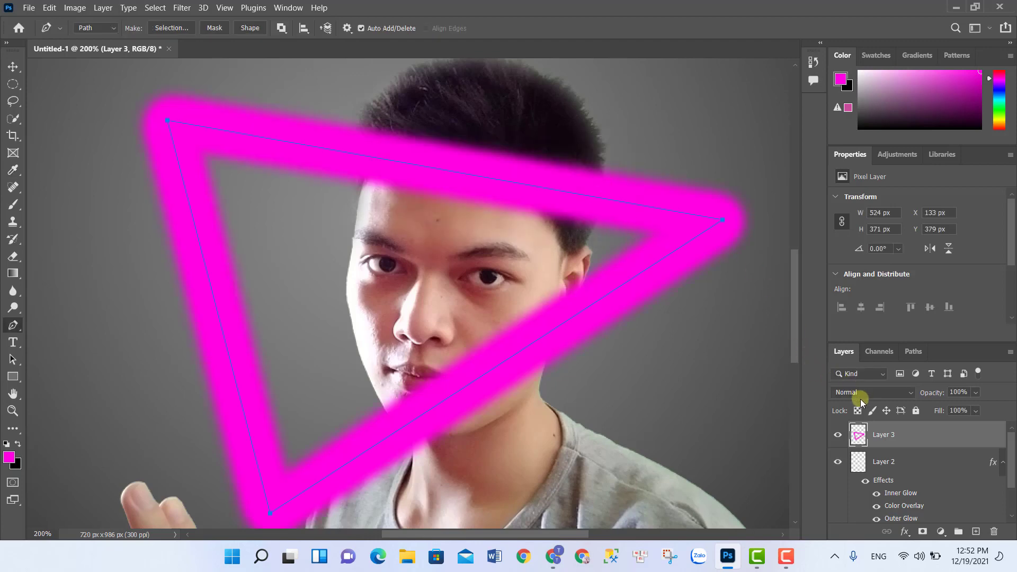
click(894, 393)
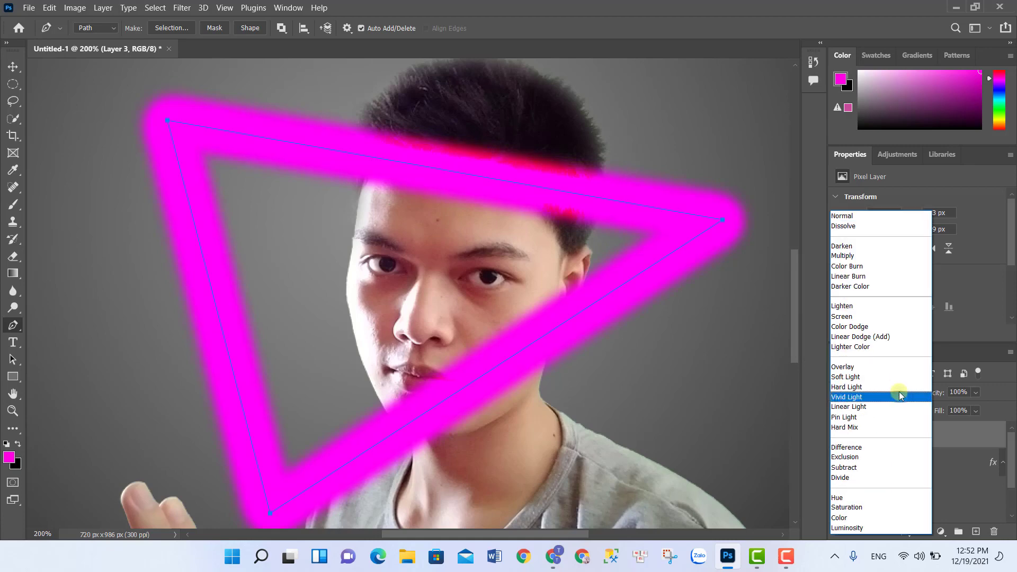
click(888, 337)
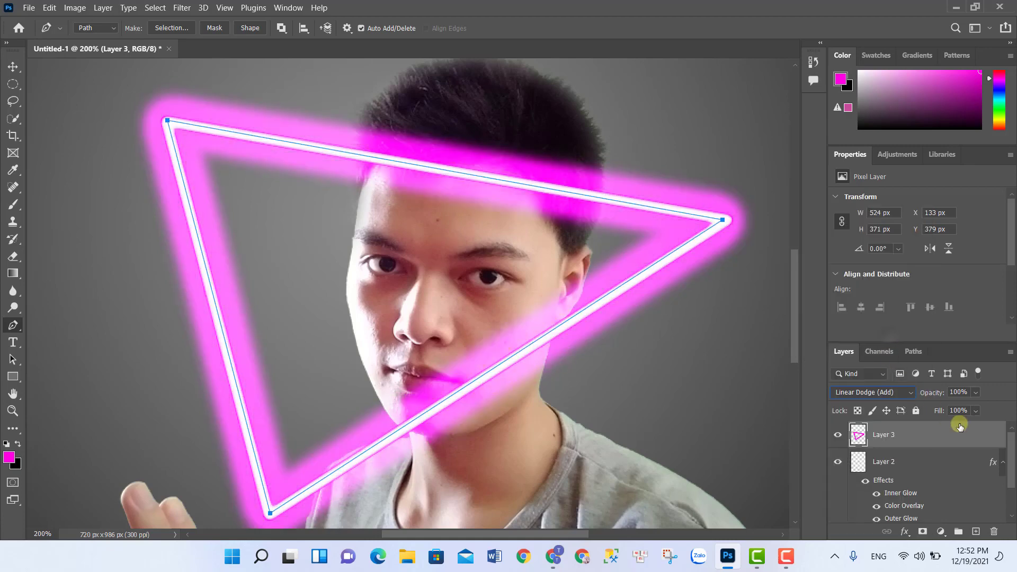
drag(955, 426, 943, 426)
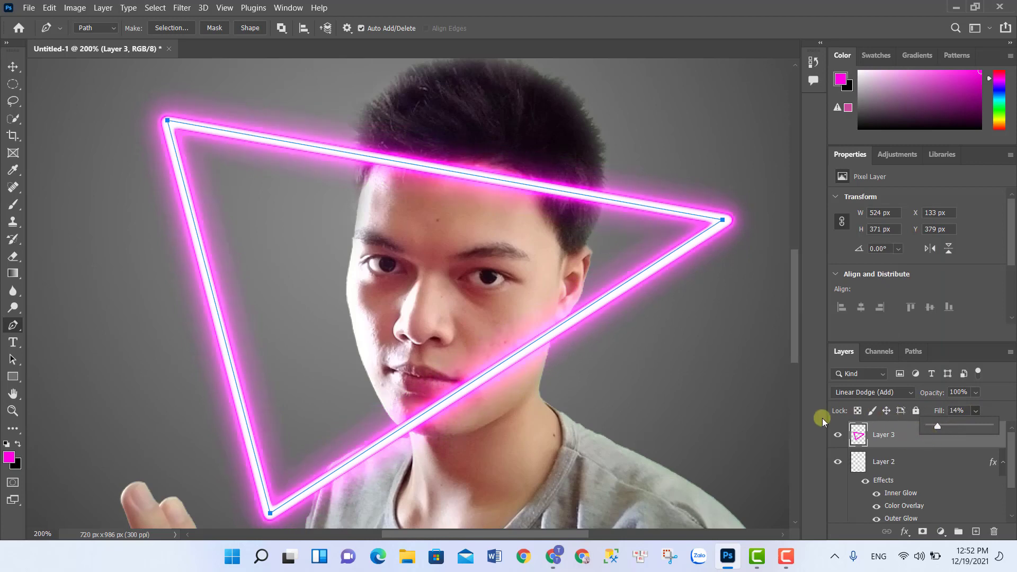
- Lower Layer 3's fill to 14% and group Layers 2 and 3 as 'neon'
drag(822, 421, 820, 421)
key(ctrl)
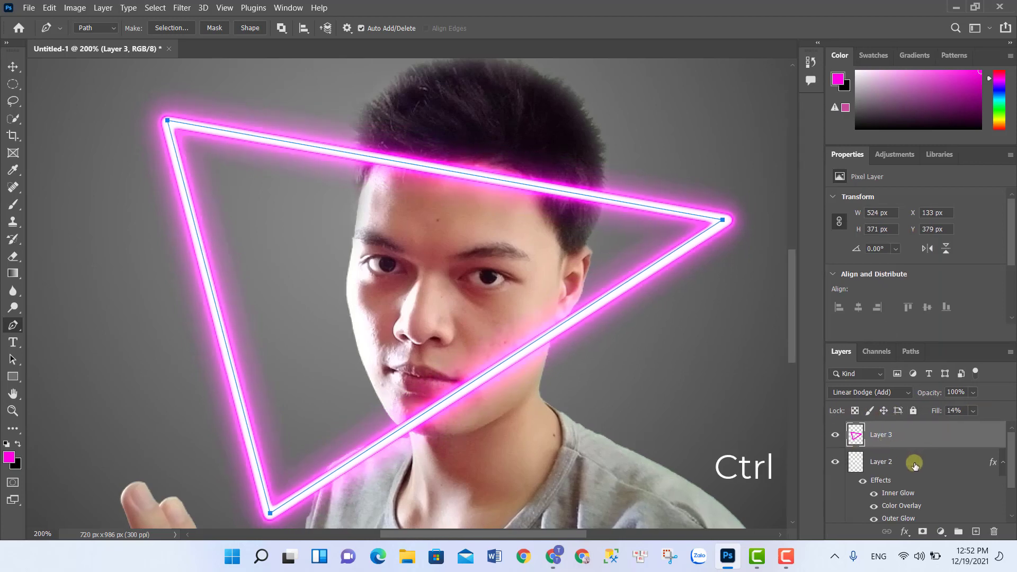
ctrl+click(910, 463)
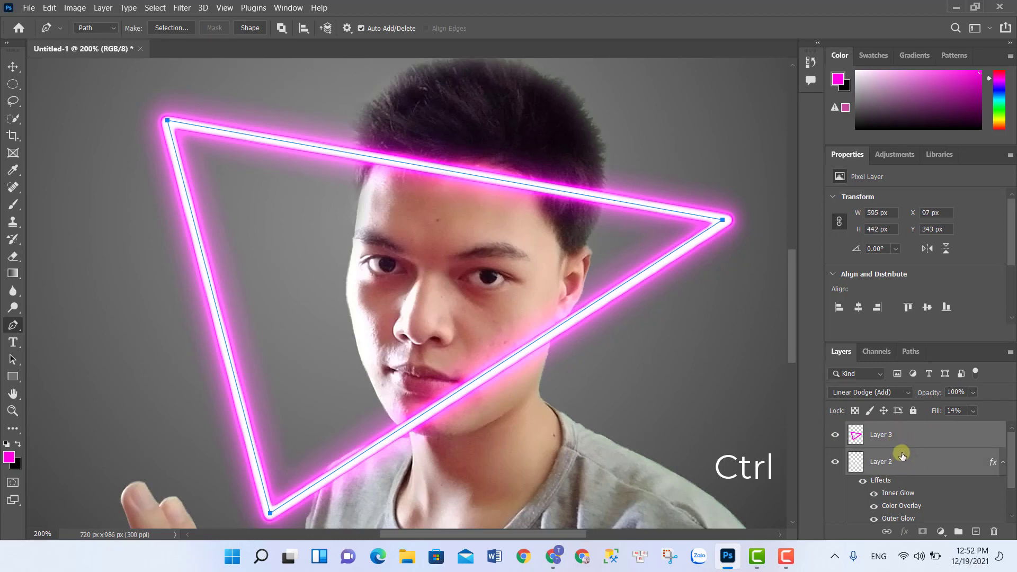
key(ctrl+g)
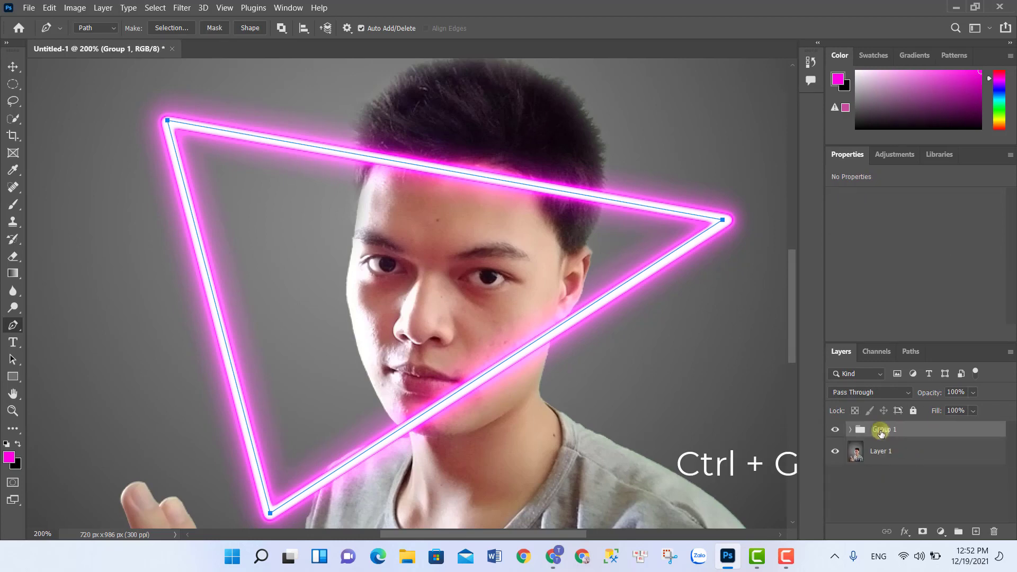
double_click(882, 431)
text(neon)
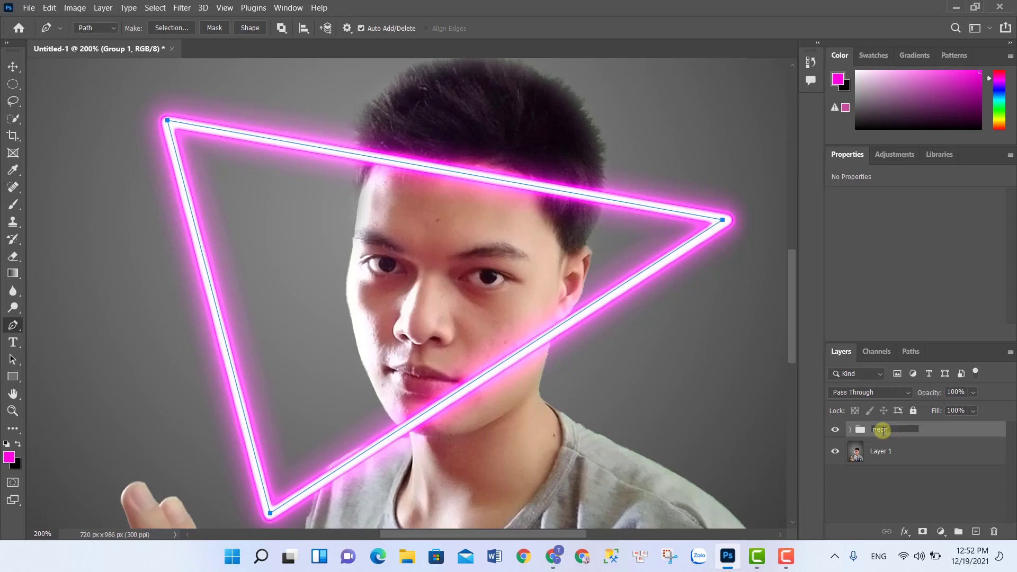
key(Return)
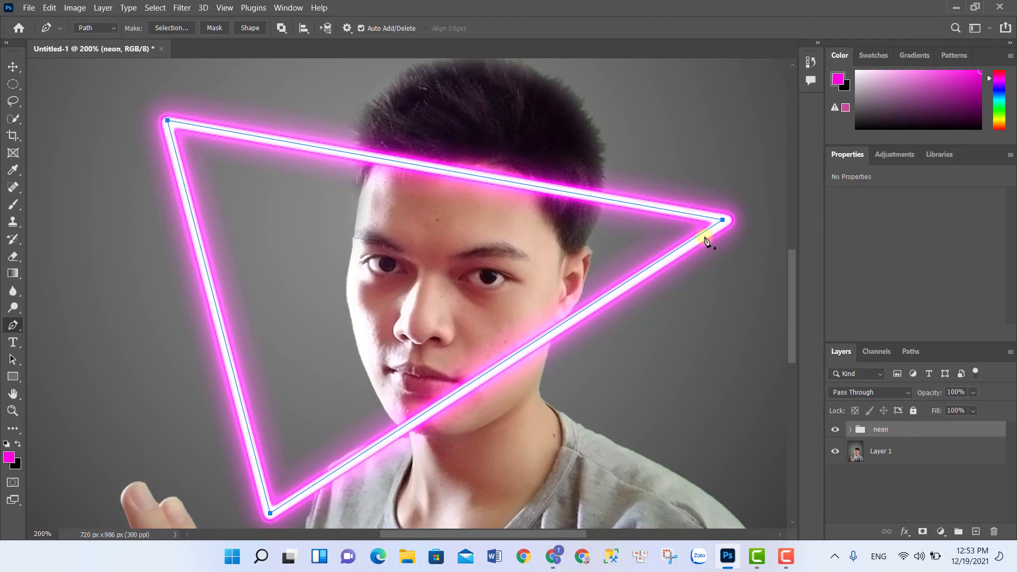
- Delete the leftover guide path and select the portrait layer, Layer 1
click(721, 221)
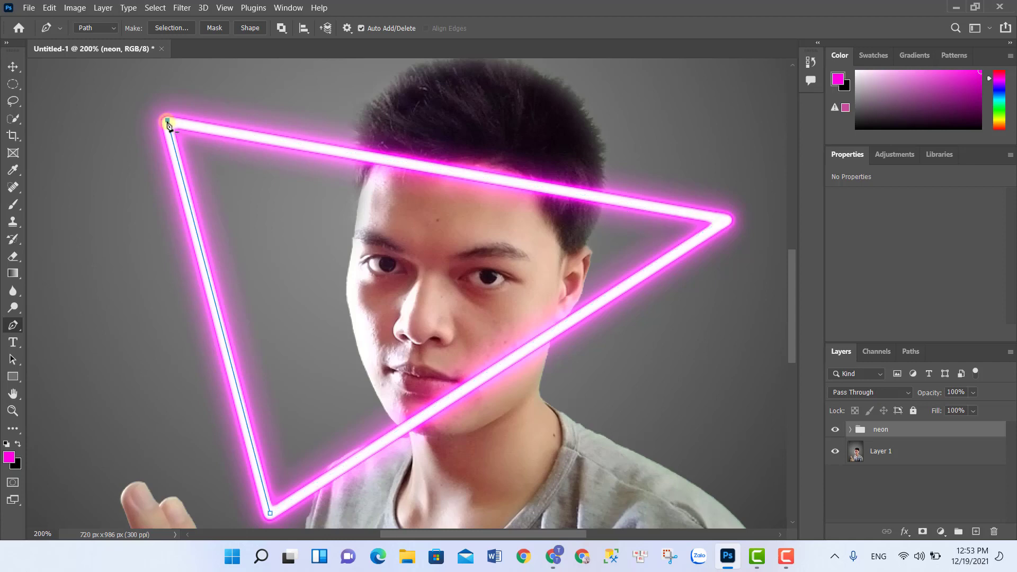
click(269, 516)
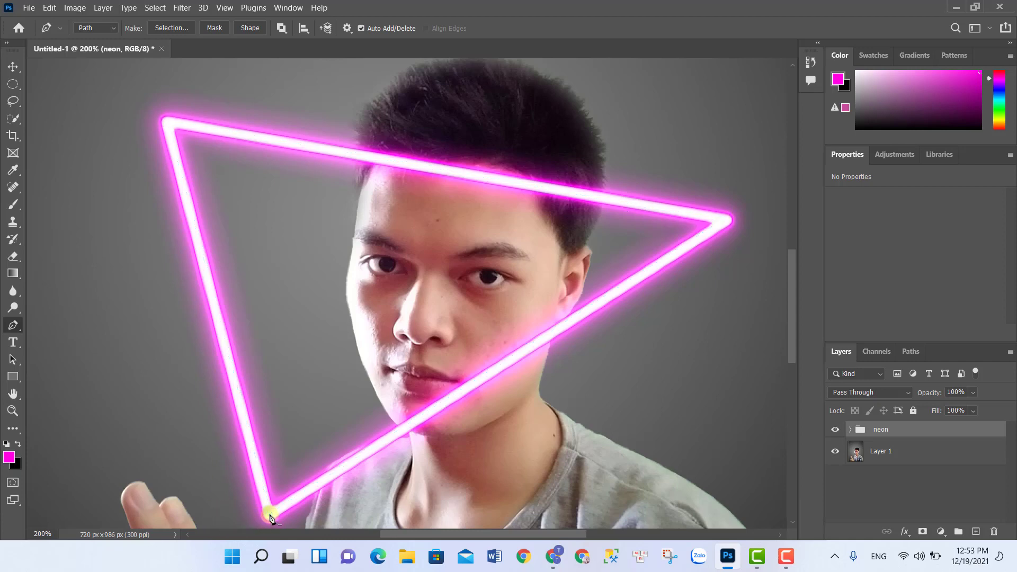
click(542, 503)
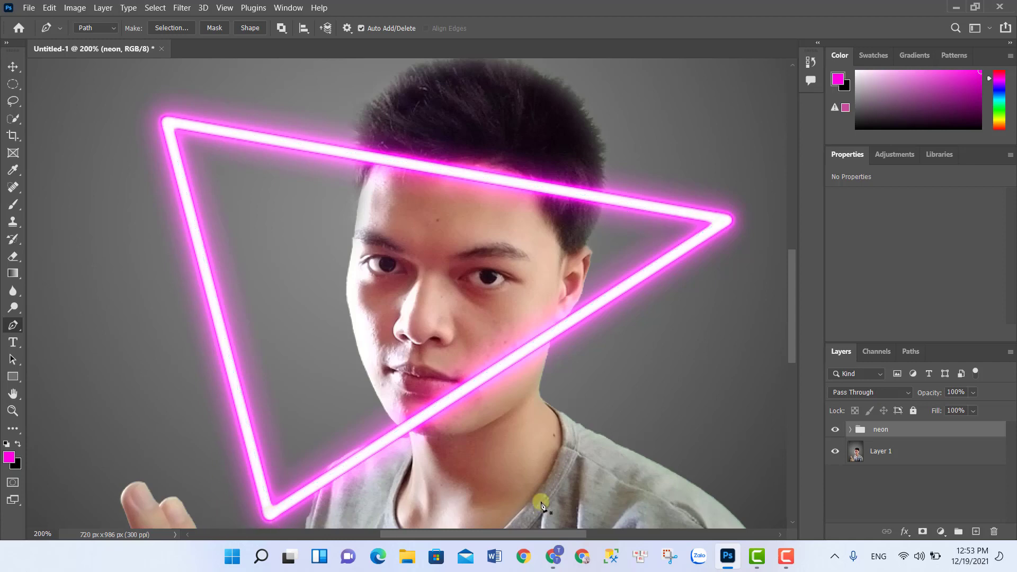
click(899, 452)
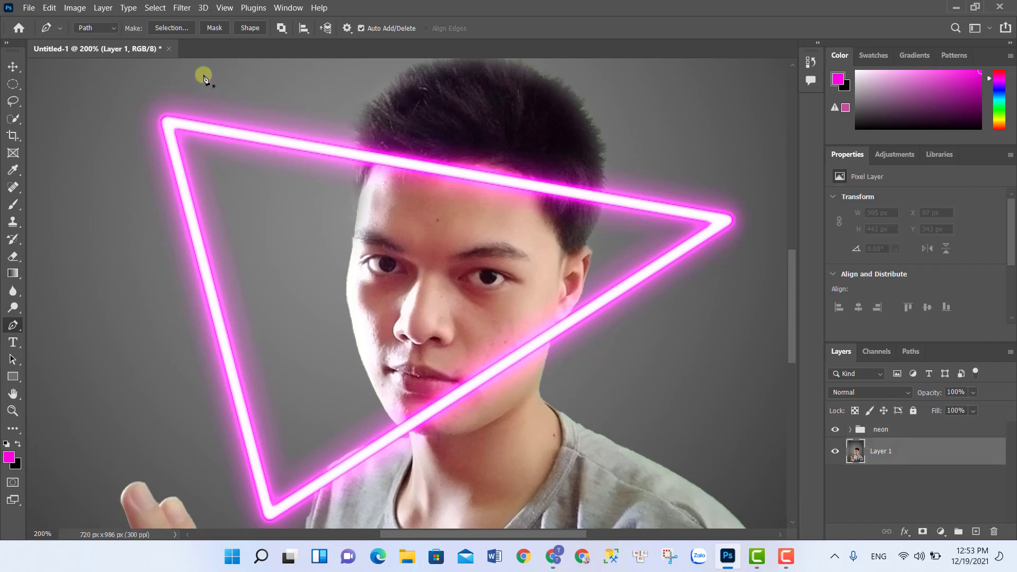
- Mask the neon group with a Select Subject selection of the person, then invert the mask
click(156, 9)
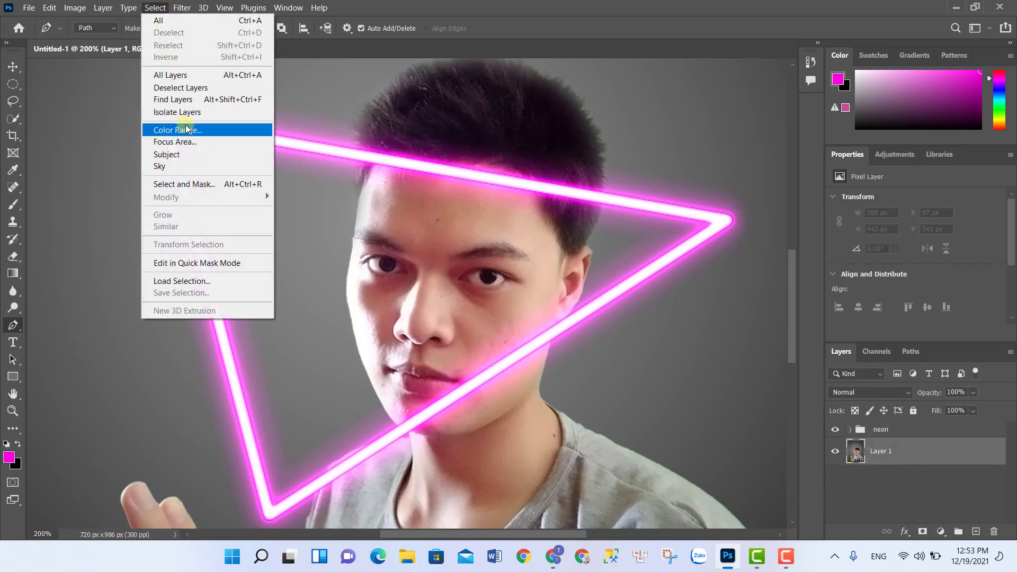
click(183, 154)
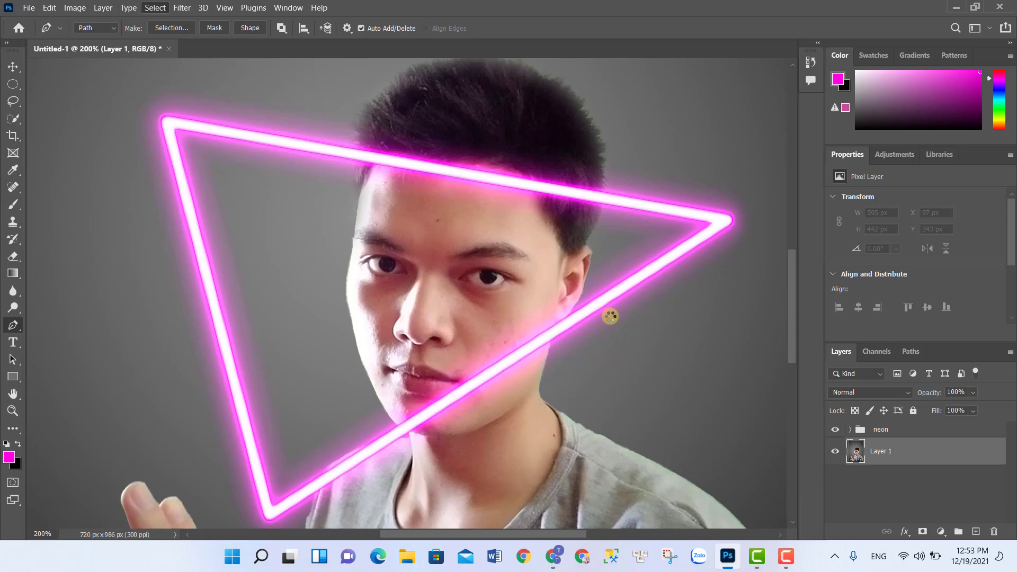
key(z)
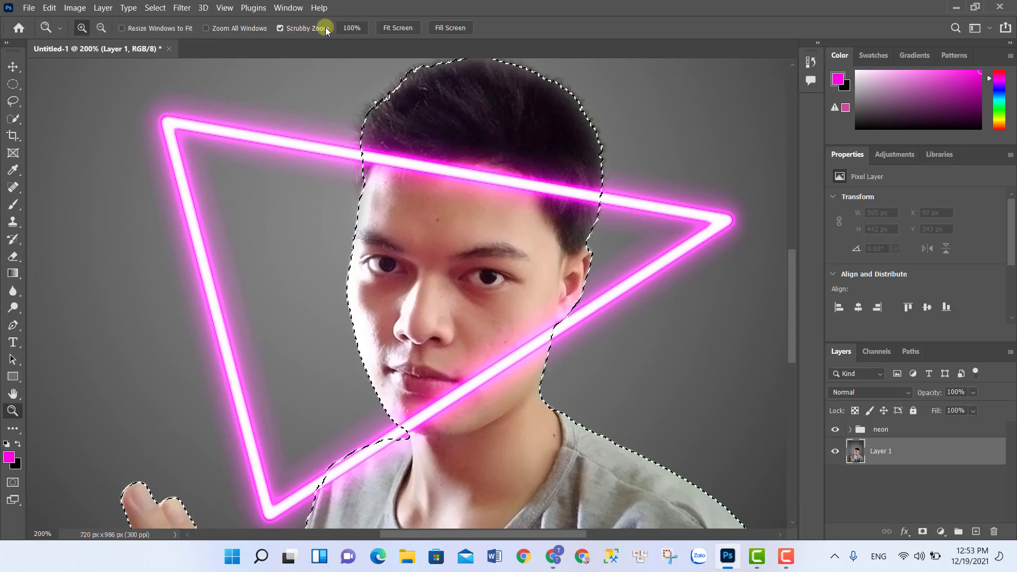
click(398, 28)
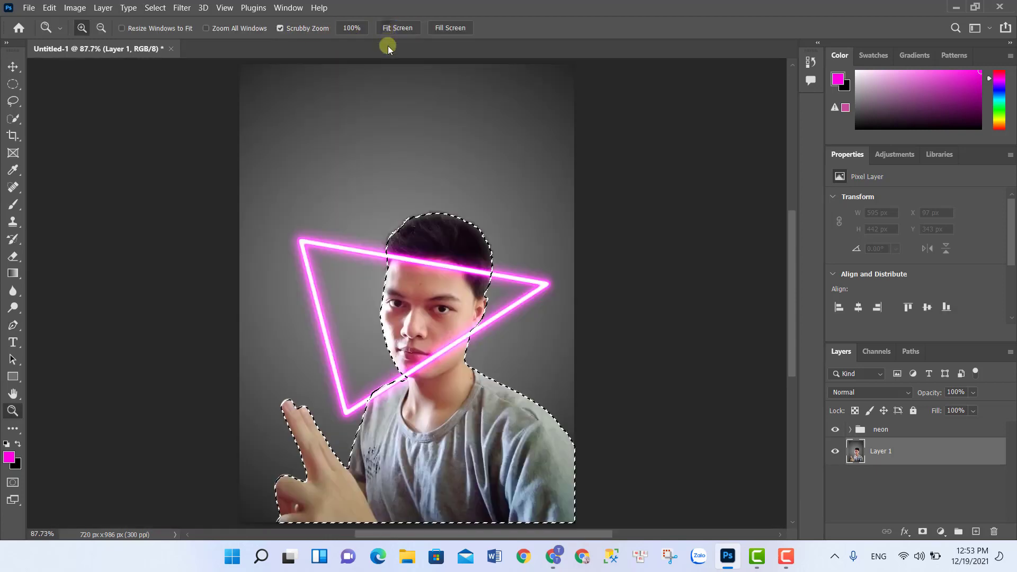
click(911, 429)
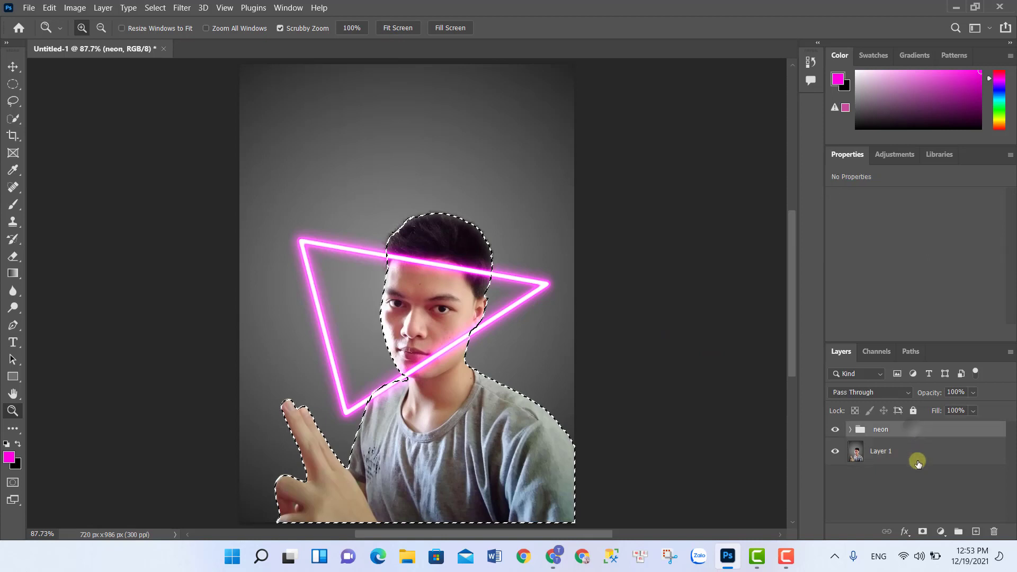
click(924, 532)
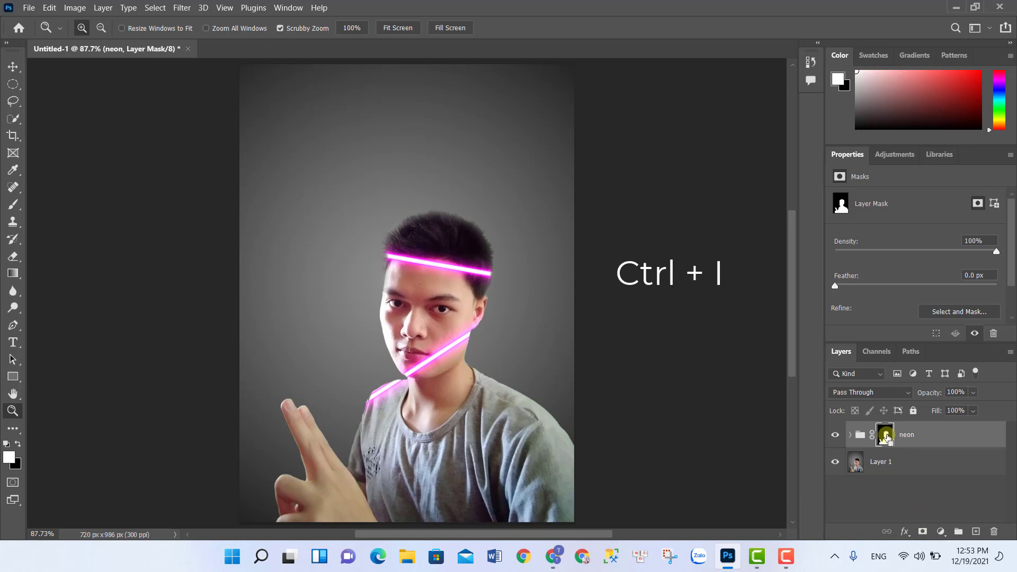
key(ctrl+t)
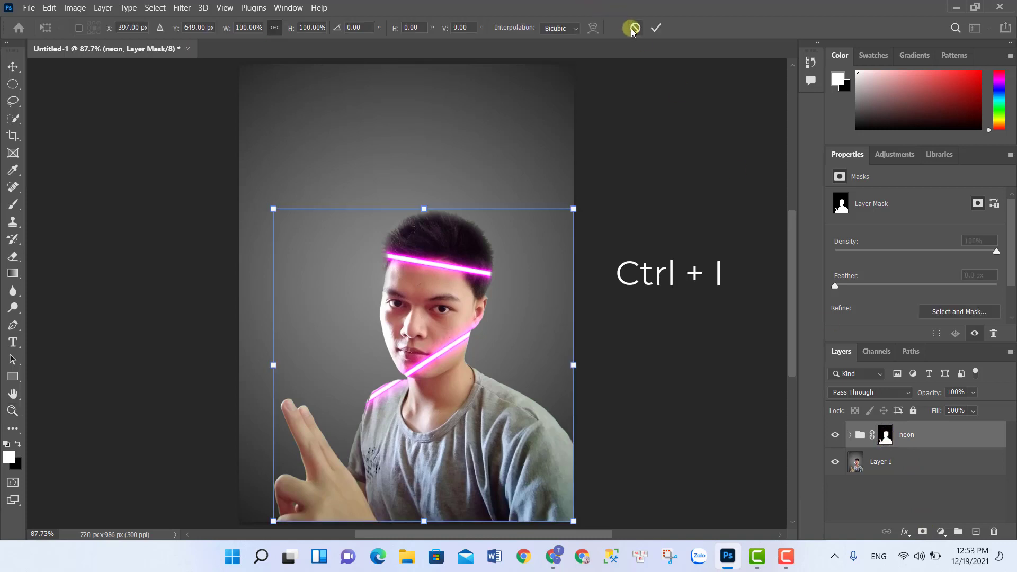
click(657, 27)
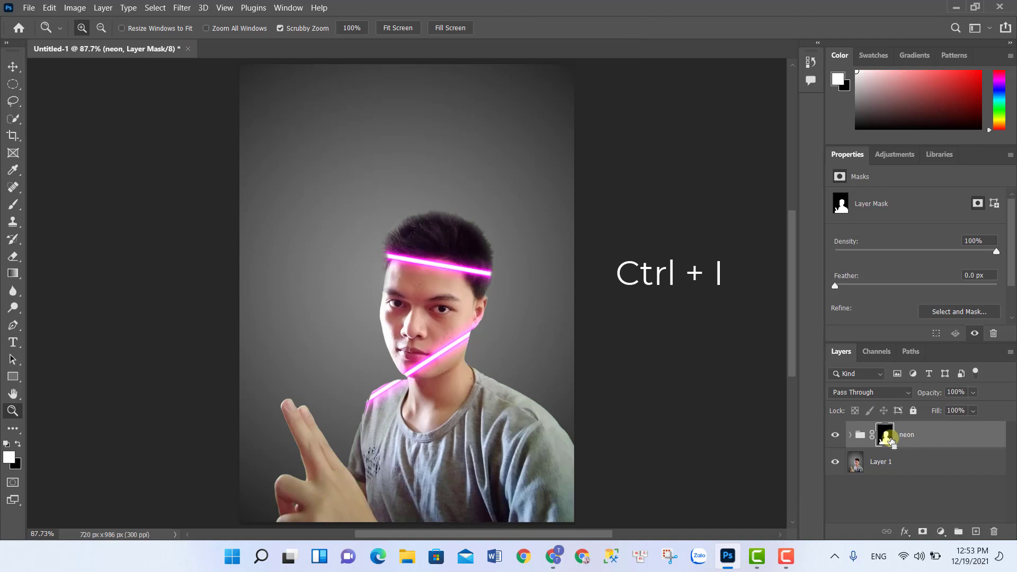
key(ctrl+i)
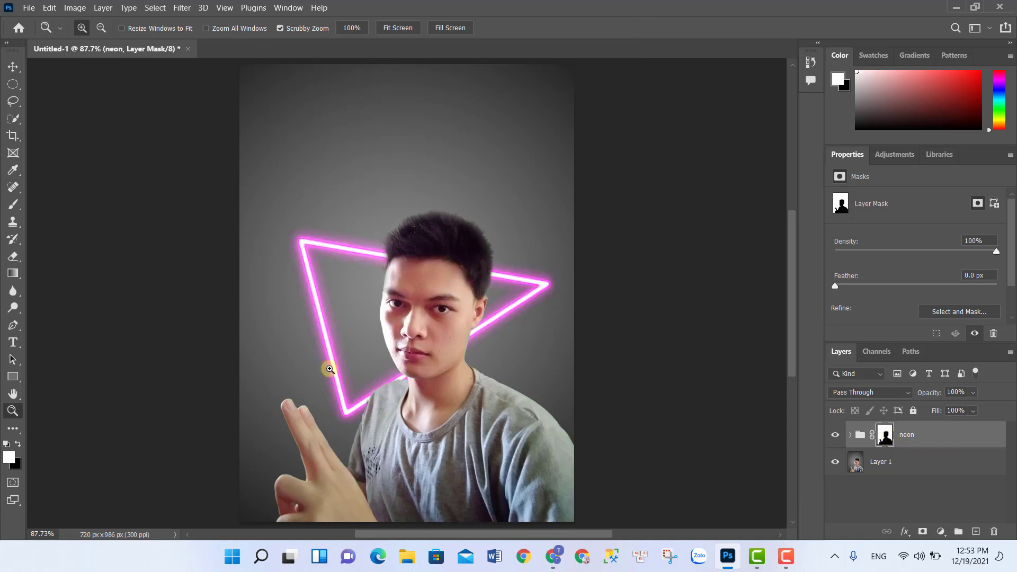
- Brush white on the neon mask to restore the triangle's lower edge over the face
click(13, 206)
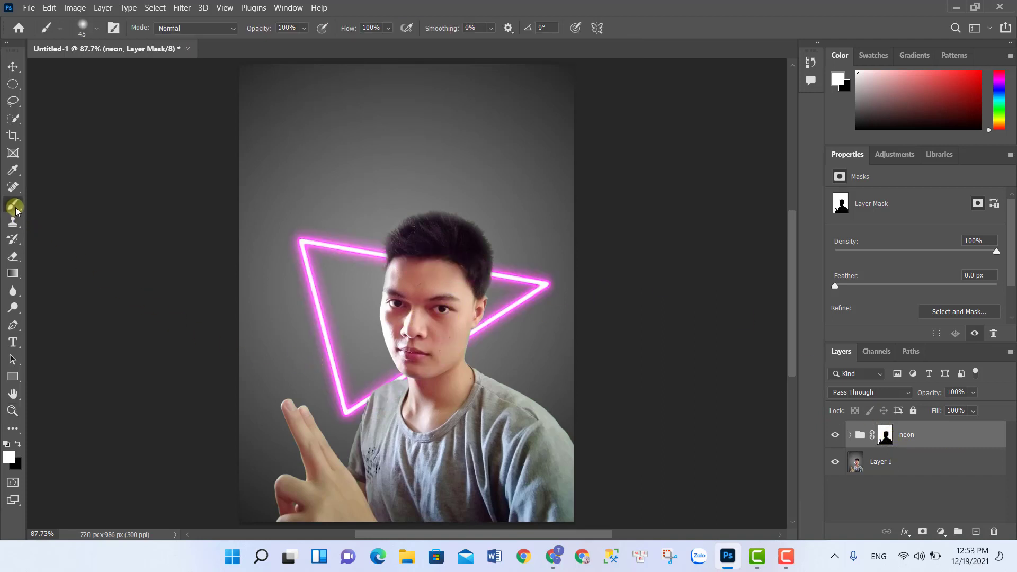
click(9, 462)
drag(468, 332, 359, 406)
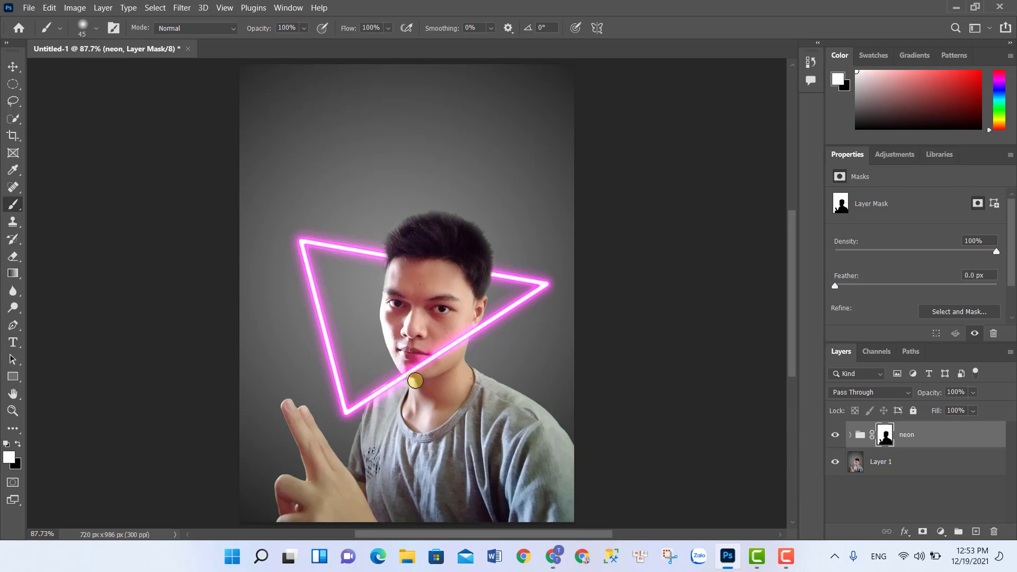
drag(349, 403, 449, 346)
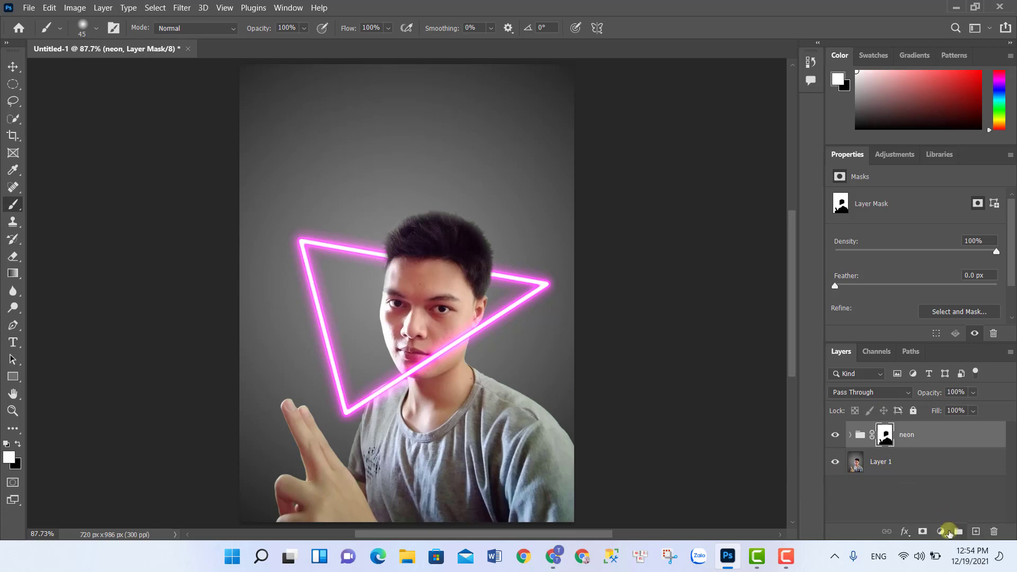
- Add a maskless Hue/Saturation layer colorized at Hue 314 and Saturation 100
click(940, 531)
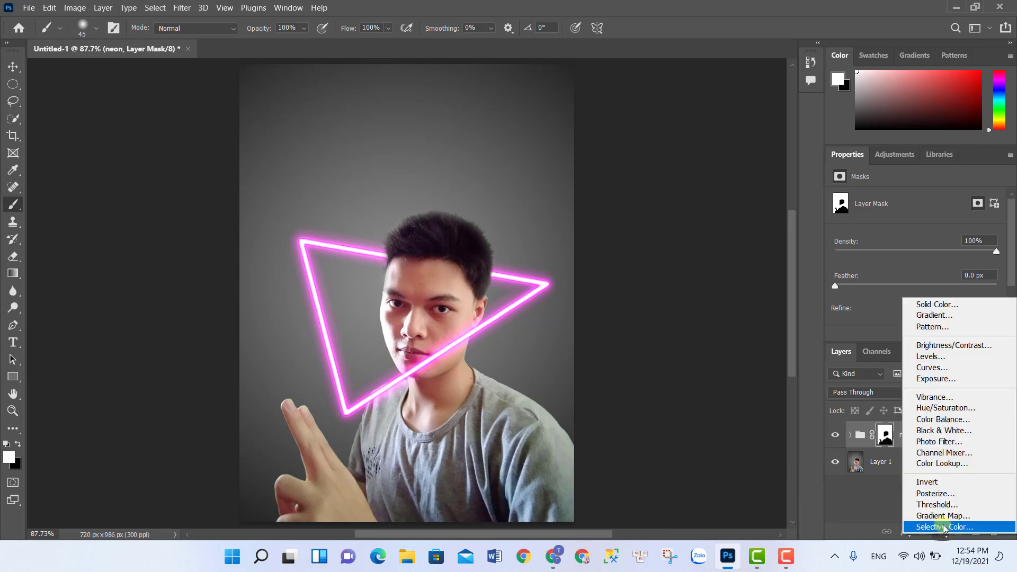
click(952, 409)
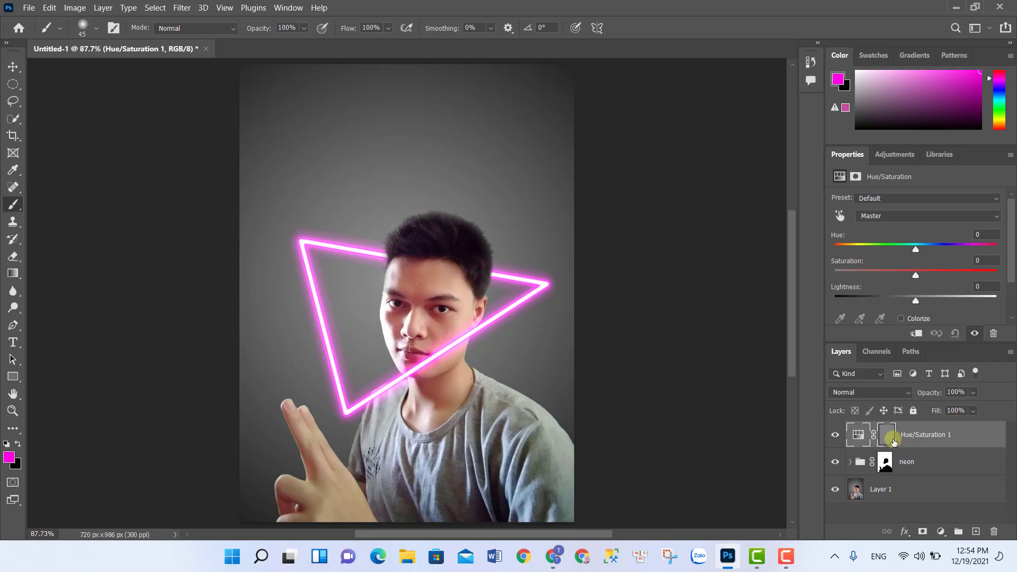
click(991, 531)
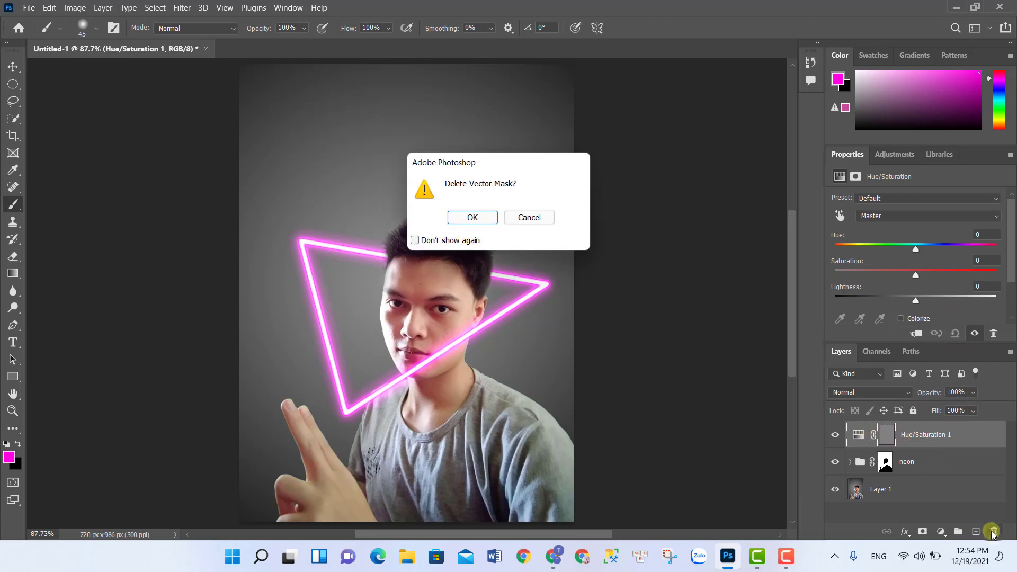
click(461, 217)
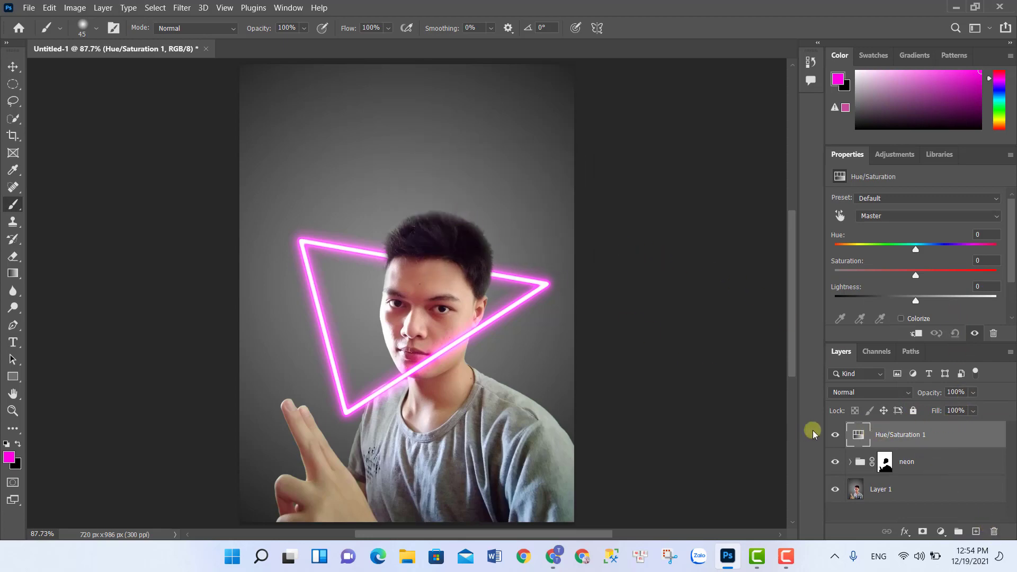
click(902, 318)
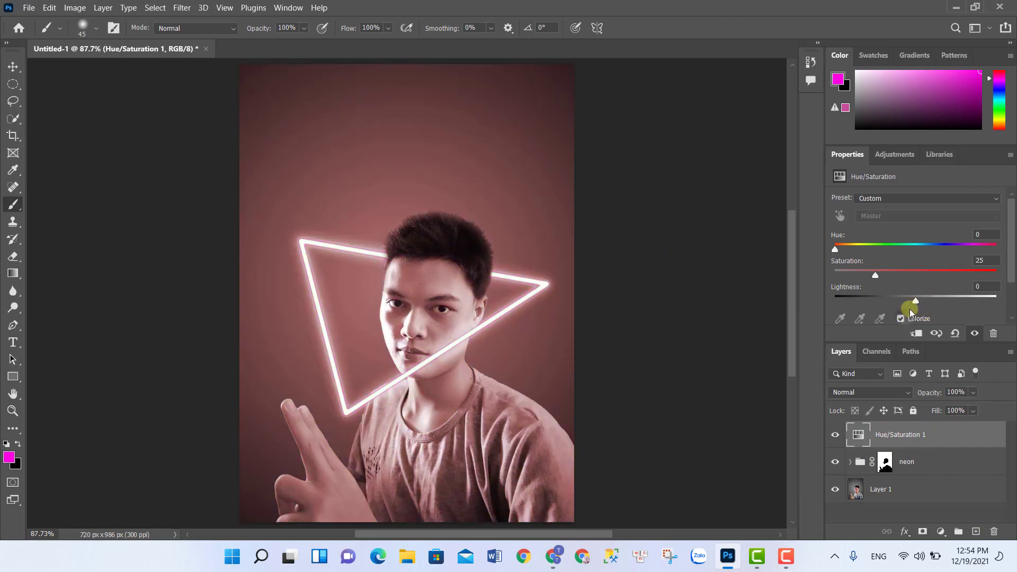
drag(876, 275, 997, 275)
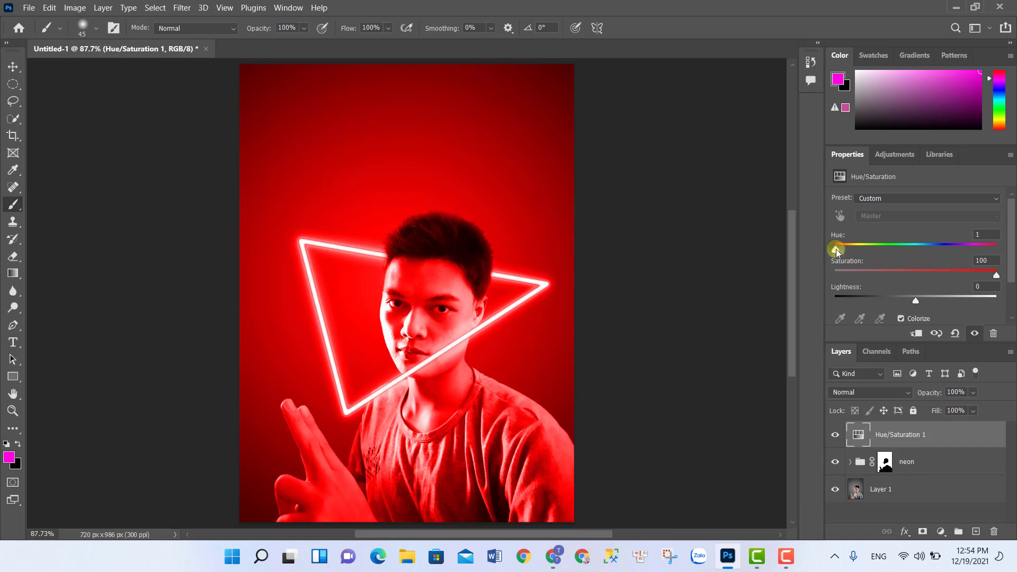
drag(837, 251, 974, 254)
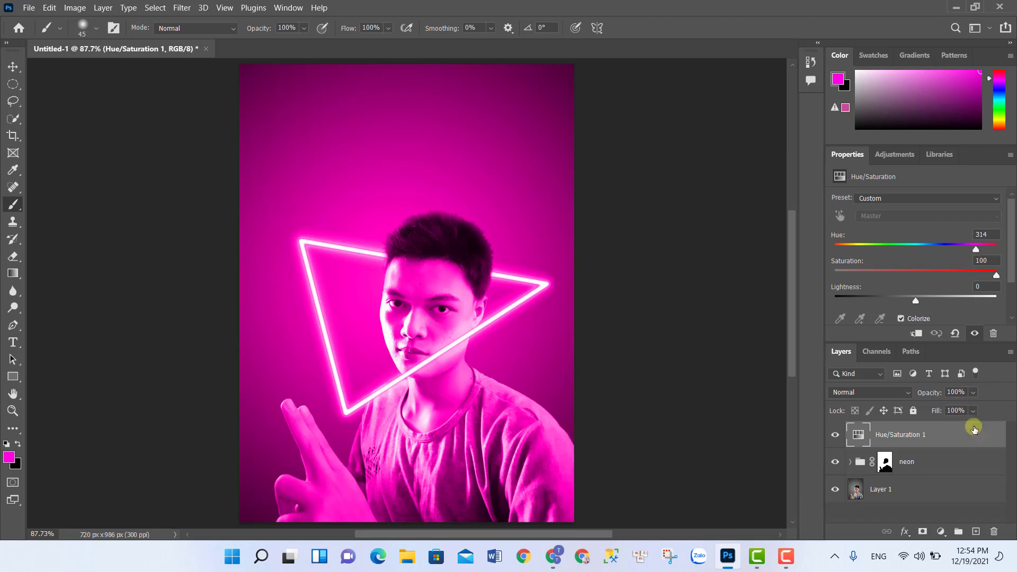
double_click(974, 429)
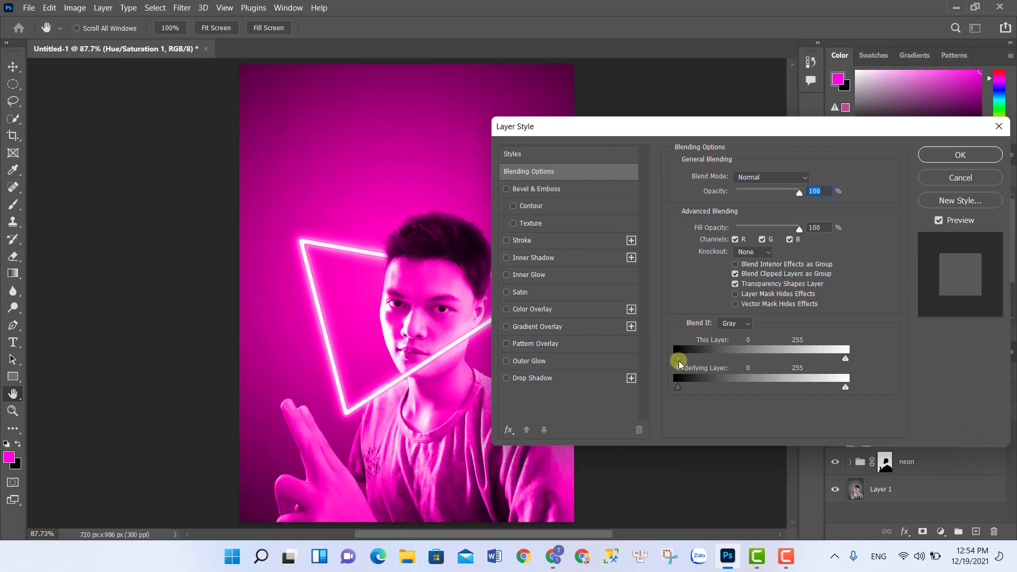
- Split the This Layer black Blend If slider to 0/144 and apply it
drag(678, 362, 782, 365)
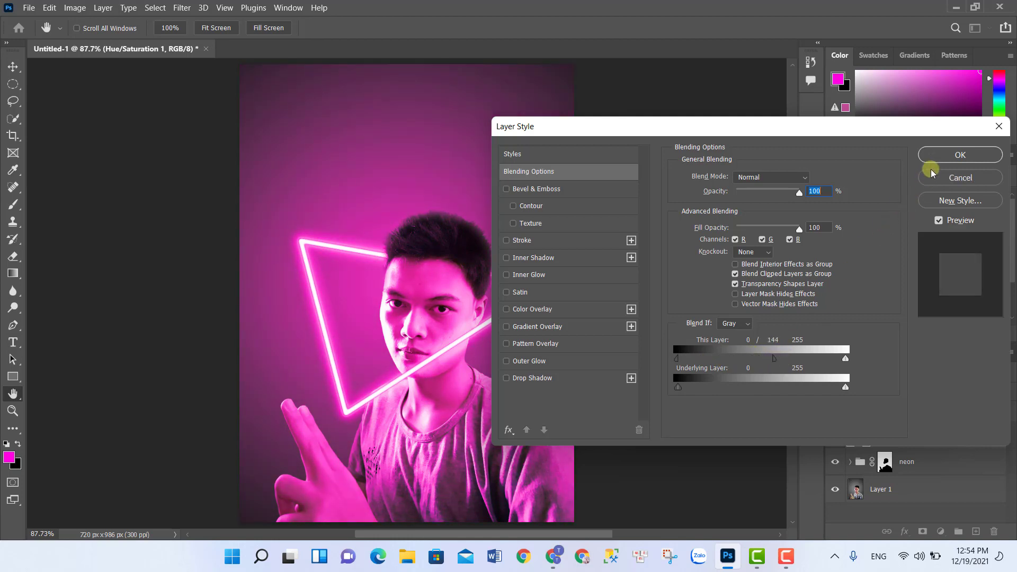
click(932, 155)
scroll(482, 281, down, 2)
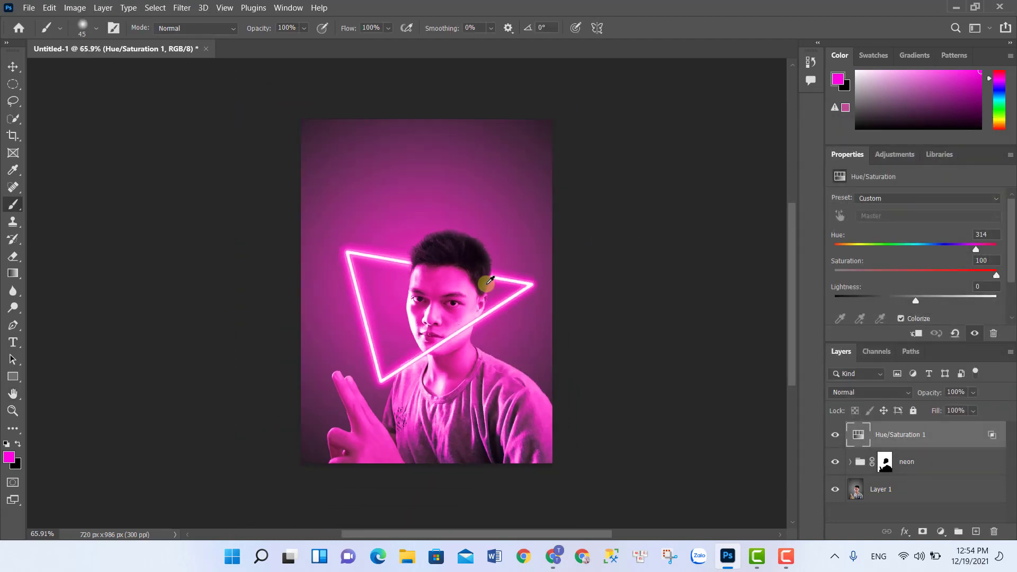
scroll(485, 282, up, 1)
scroll(487, 282, up, 1)
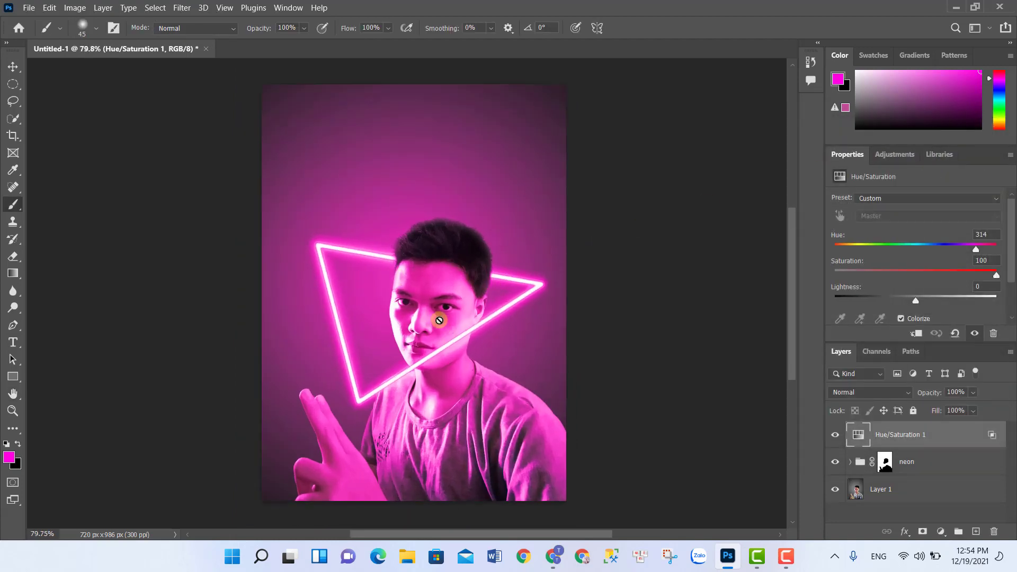
mouse_move(411, 333)
mouse_down()
mouse_move(454, 334)
mouse_move(465, 354)
mouse_up()
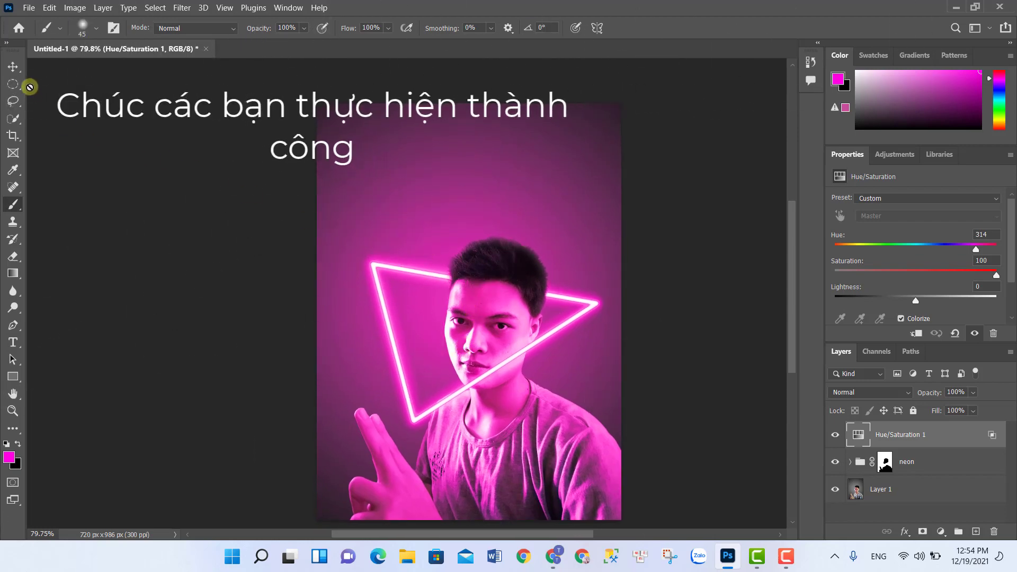
click(13, 66)
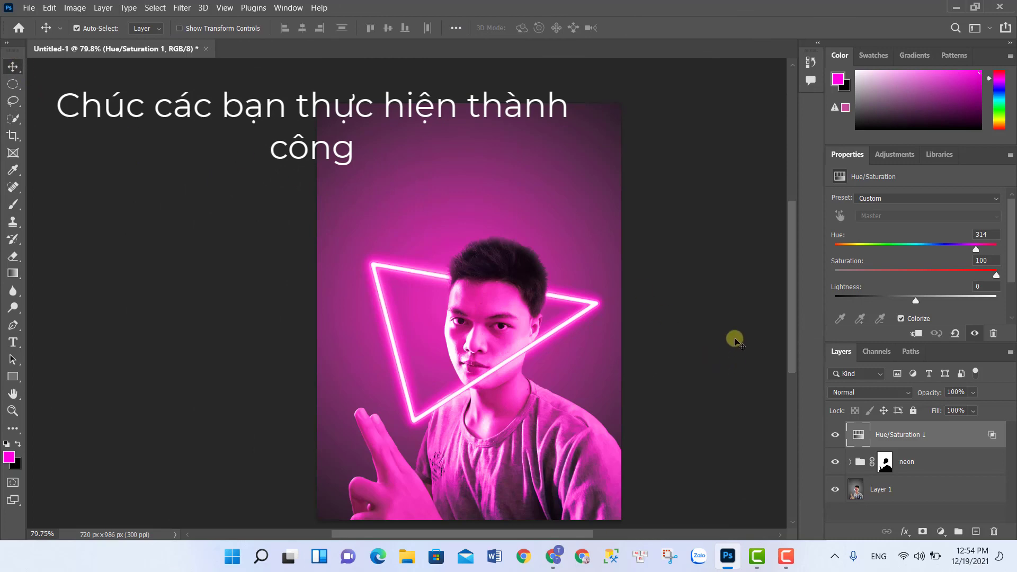